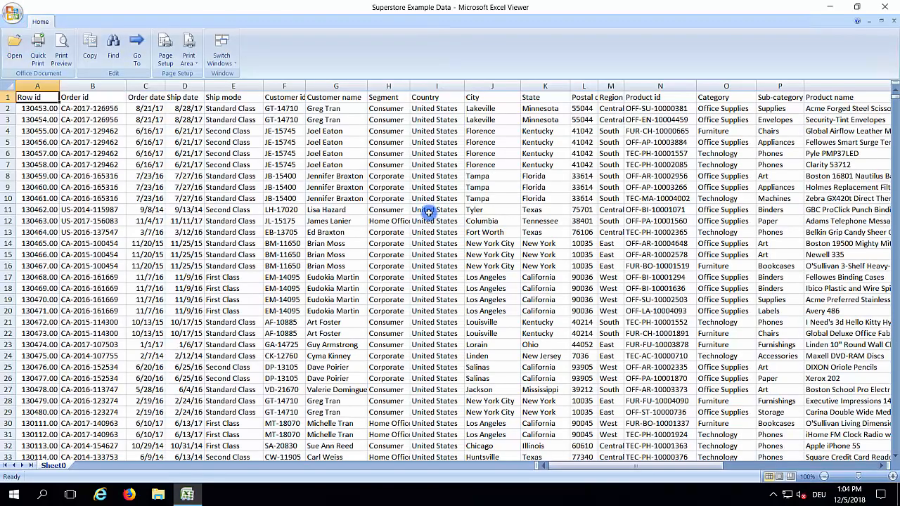
Browse the Superstore Example Data sheet, then close it in Excel Viewer.
scroll(425, 244, down, 5)
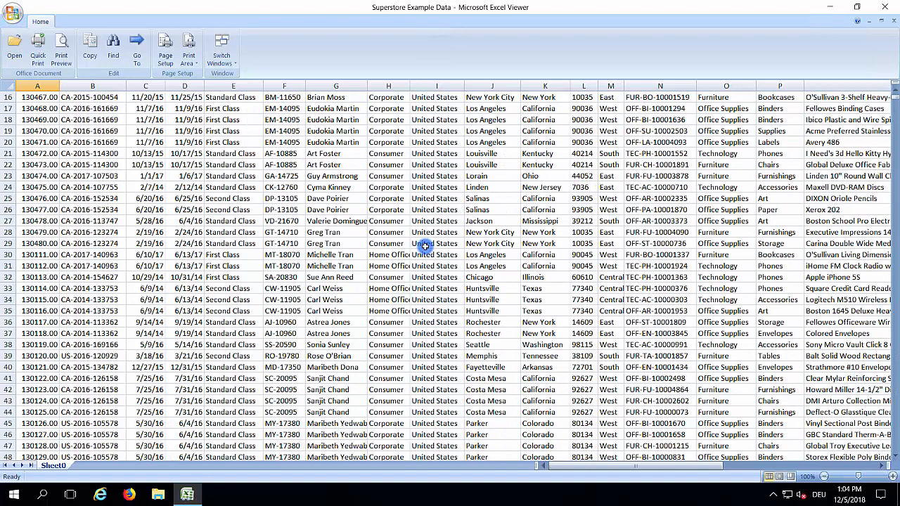
scroll(426, 245, down, 4)
scroll(425, 245, up, 4)
scroll(425, 246, up, 5)
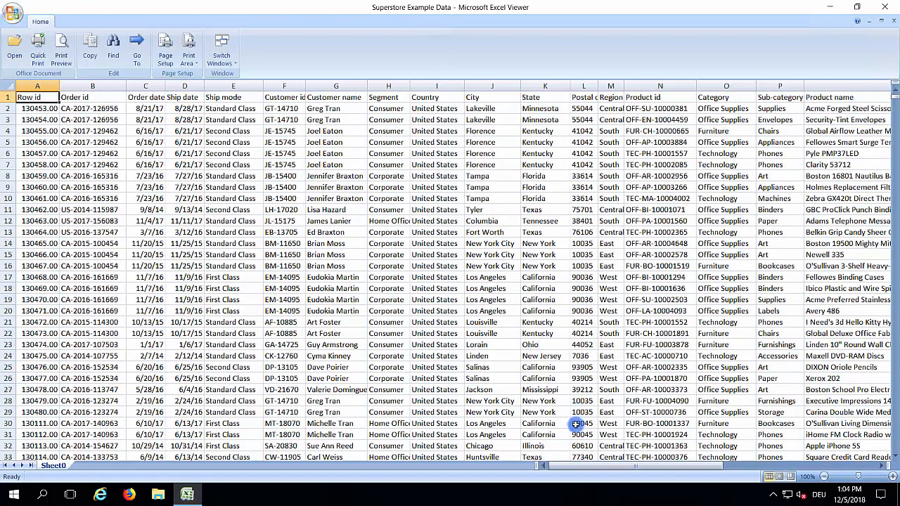
drag(579, 467, 543, 471)
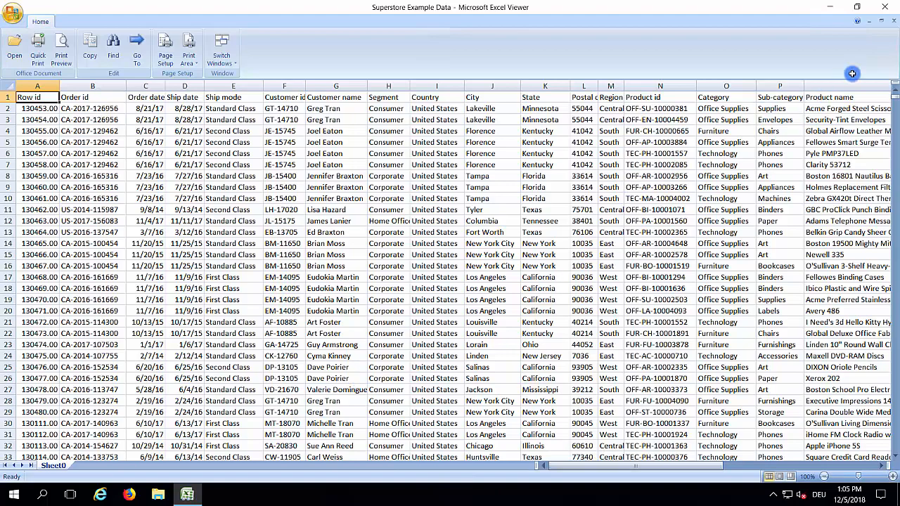
click(884, 7)
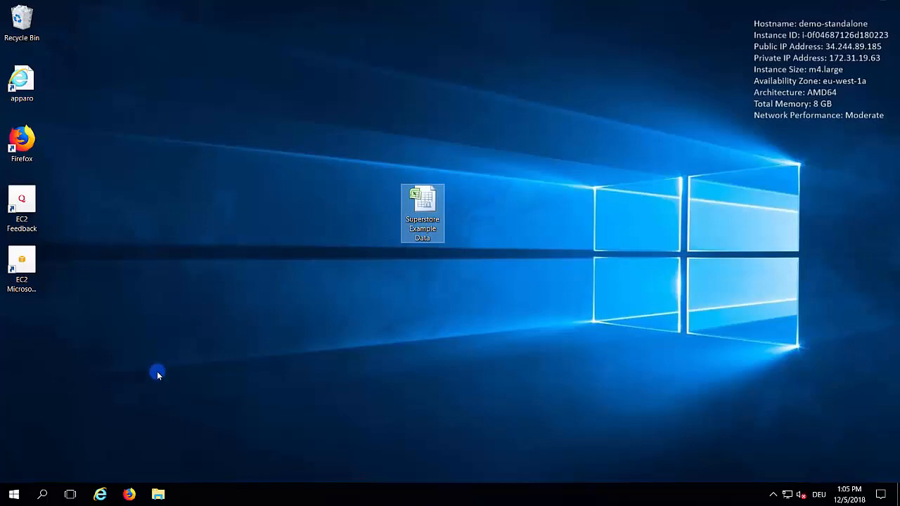
click(101, 495)
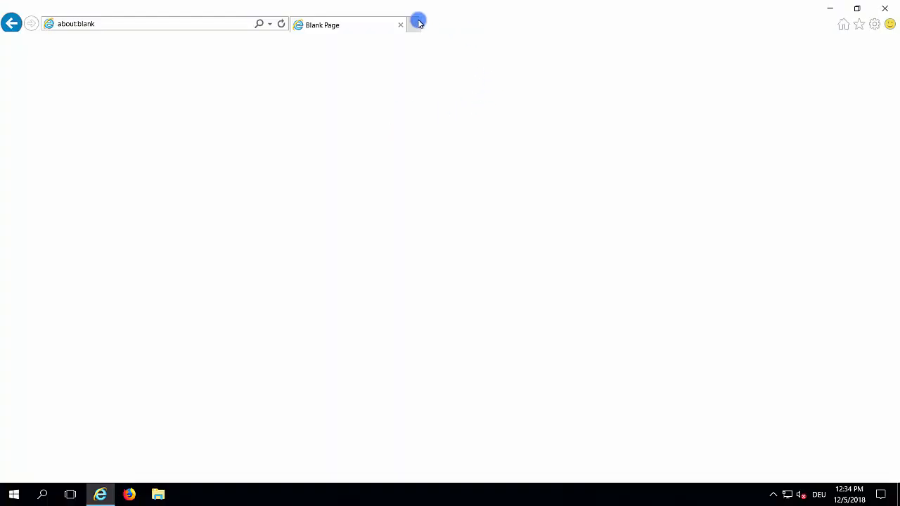
click(130, 23)
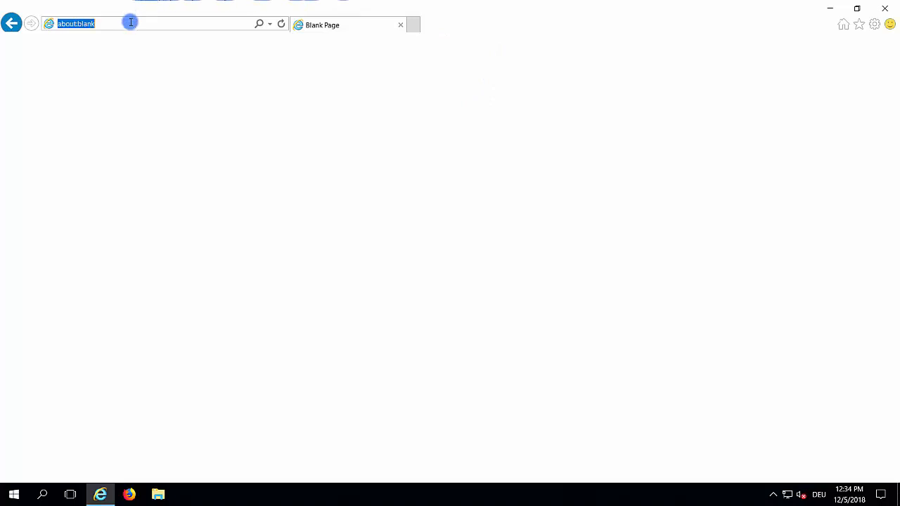
text(loc)
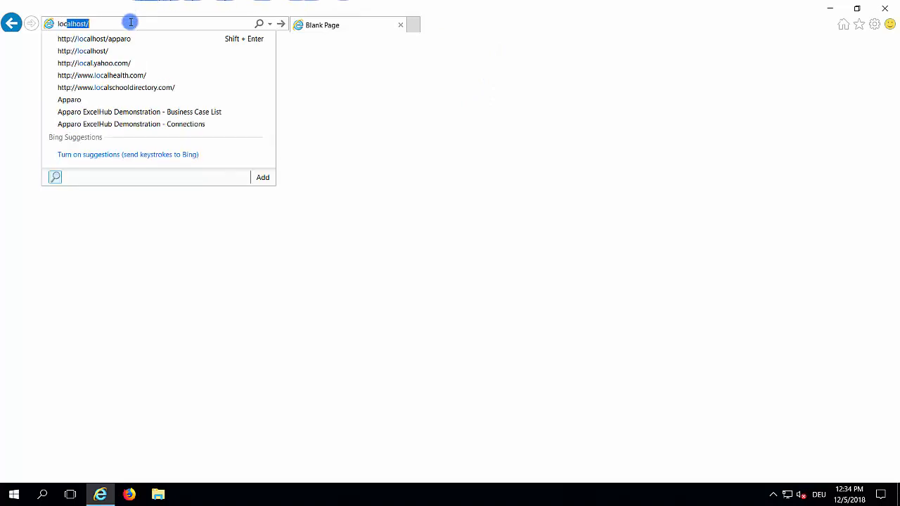
text(alho)
click(129, 39)
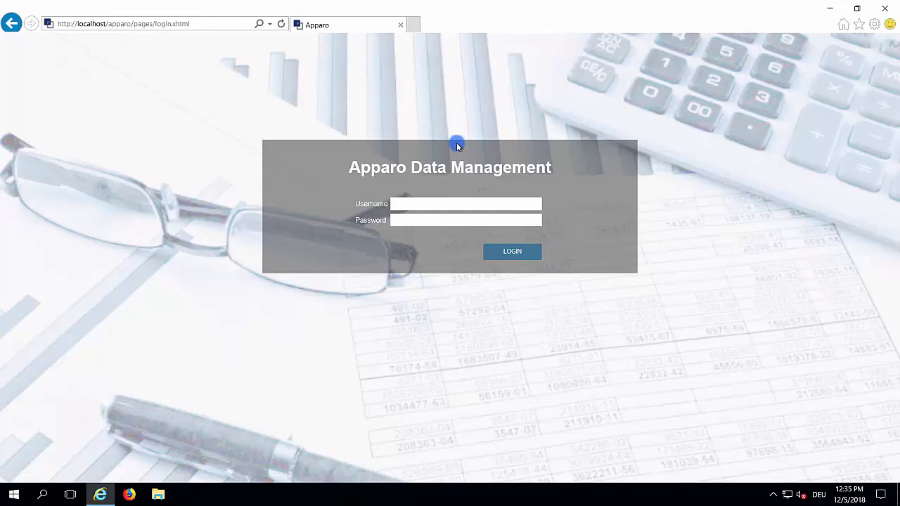
Switch to full screen and log in as the administrator with the account password.
key(F11)
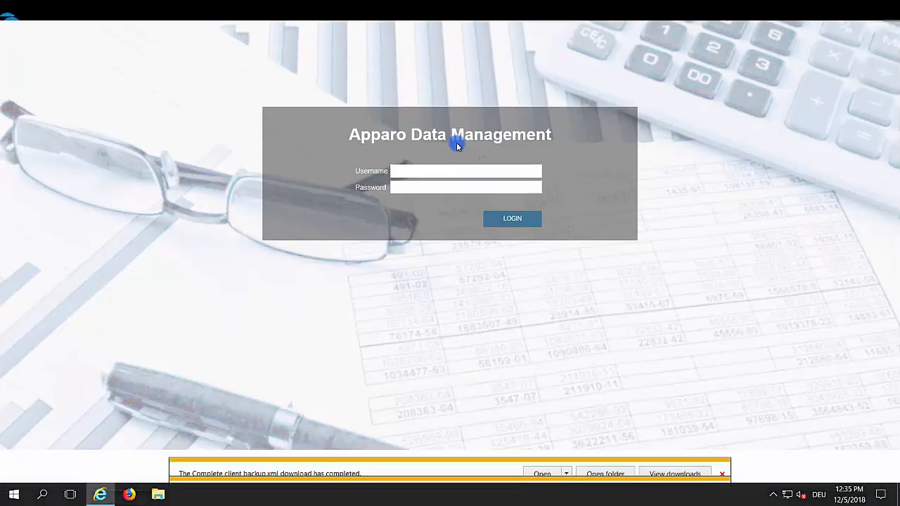
click(427, 171)
text(Administrator)
key(Tab)
text(••)
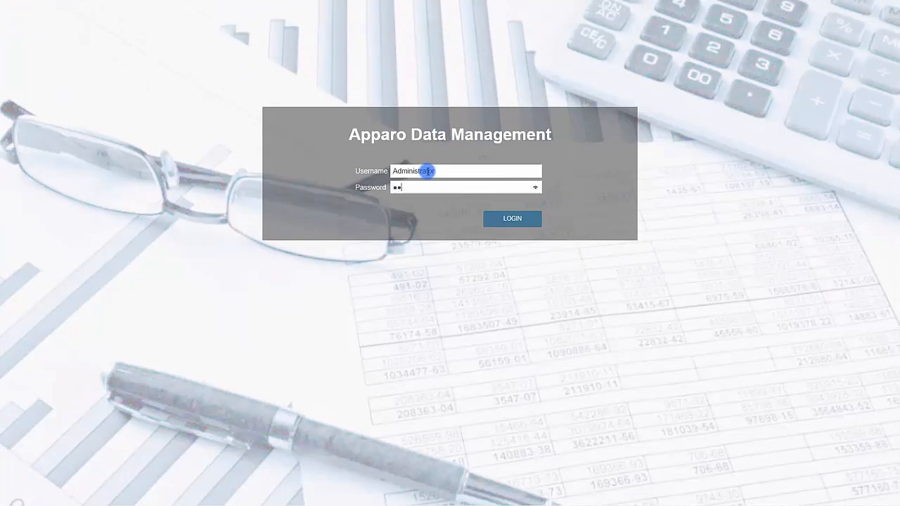
text(••••••••••••••••)
key(Return)
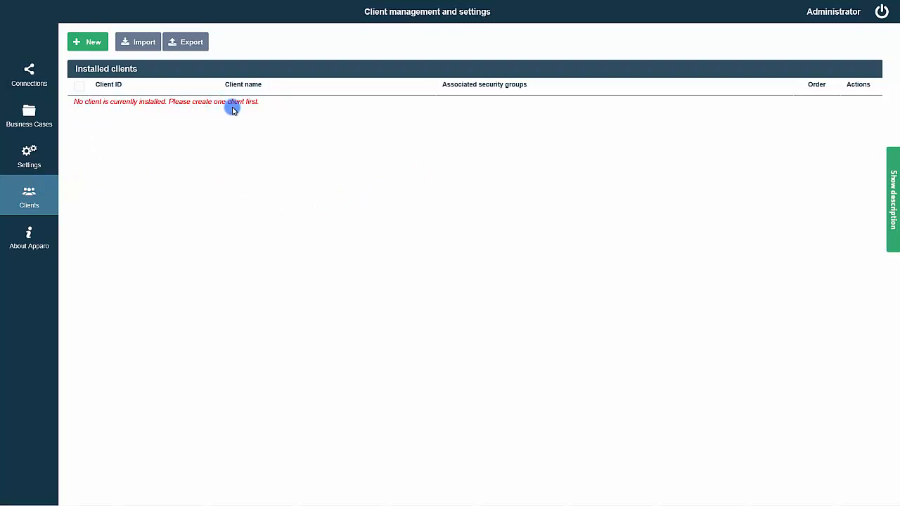
Create client DemoClient1 named 'Demo Client One' with security groups testgroup1 and testgroup2.
click(83, 43)
click(402, 144)
text(Dem)
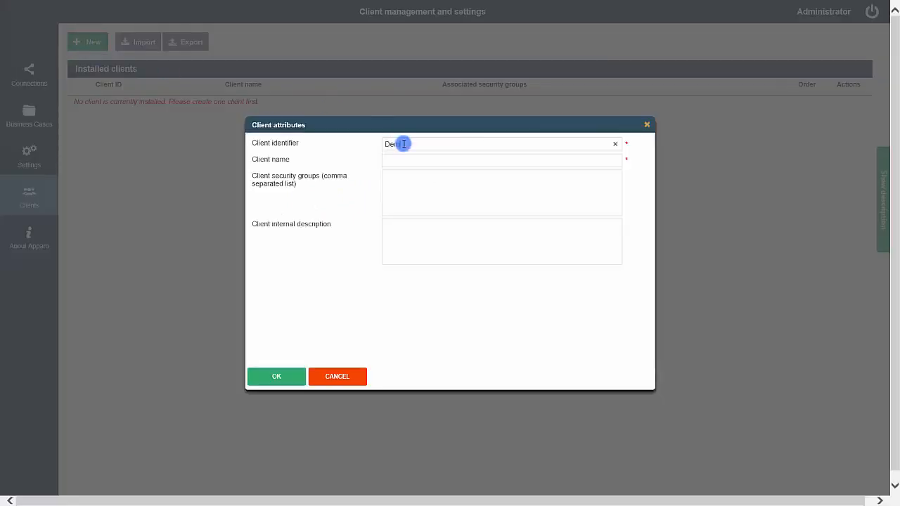
text(oClient1)
click(396, 160)
text(Demo Client One)
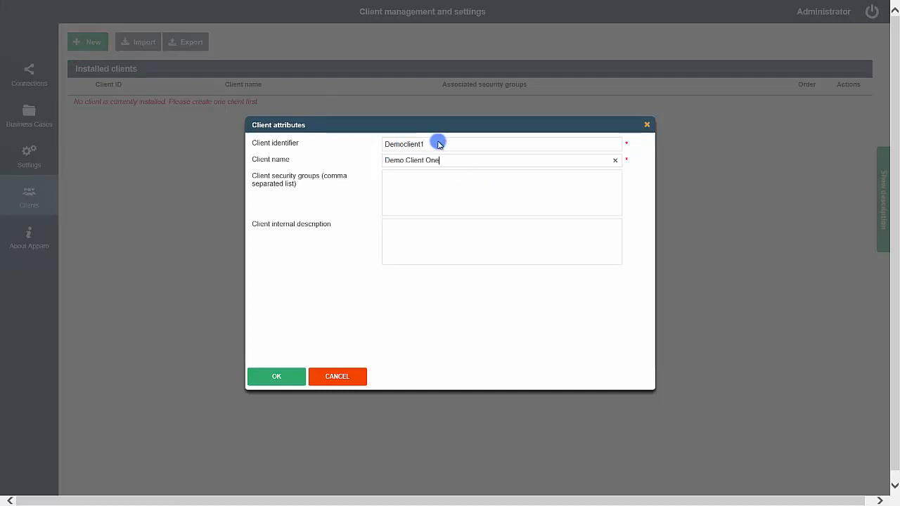
click(410, 184)
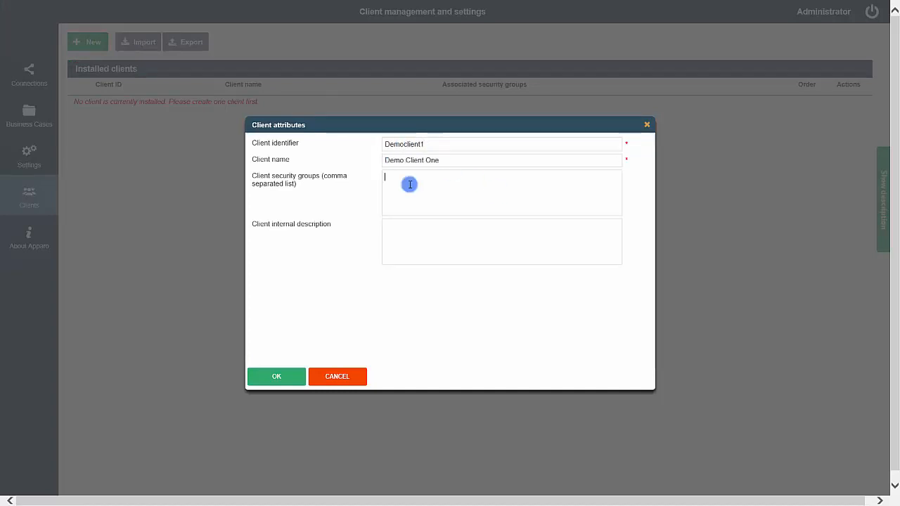
text(testgroup1, test)
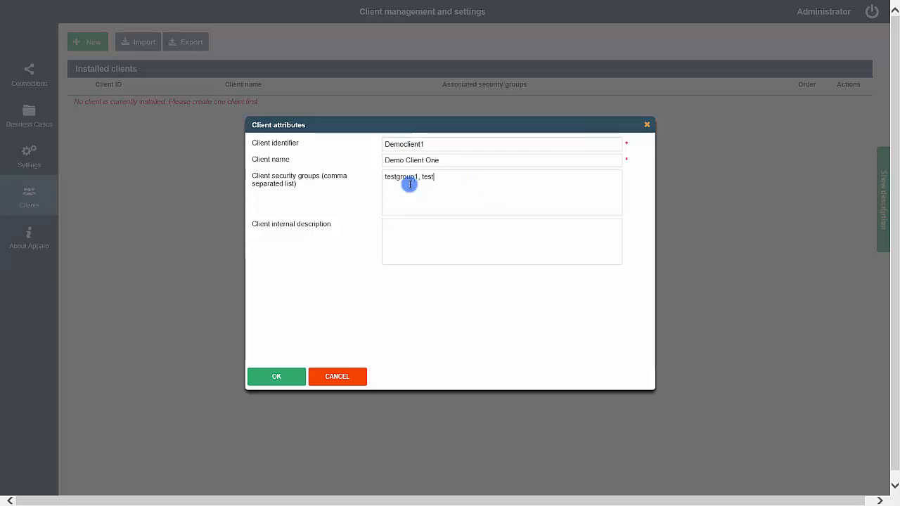
text(group2)
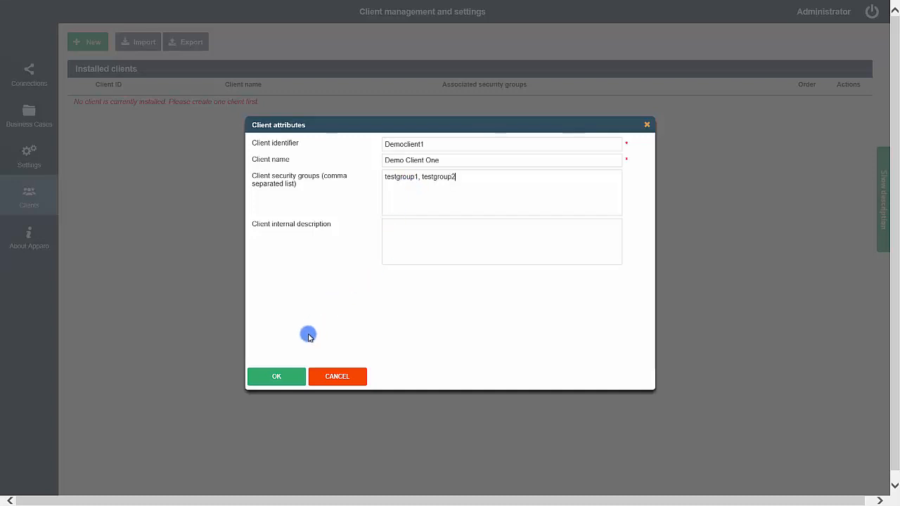
click(292, 375)
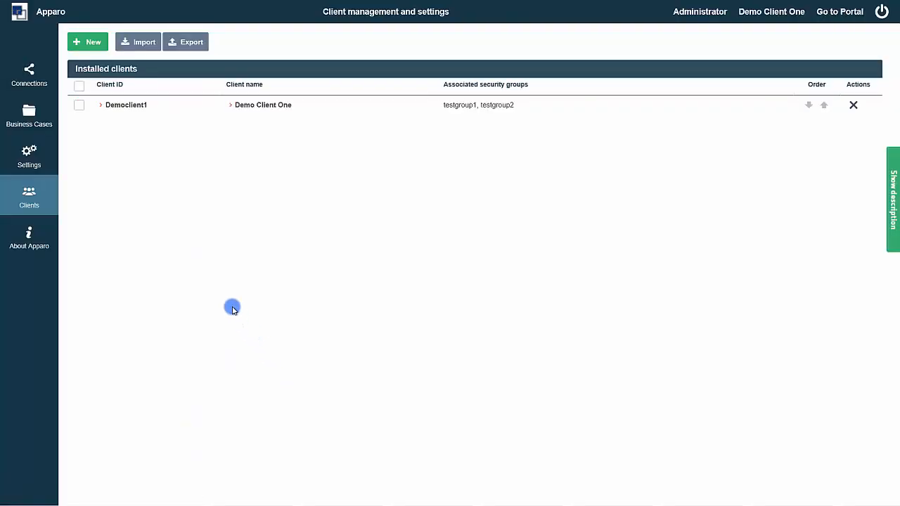
Import the English language file client-english into Democlient1 and save the client settings.
click(131, 107)
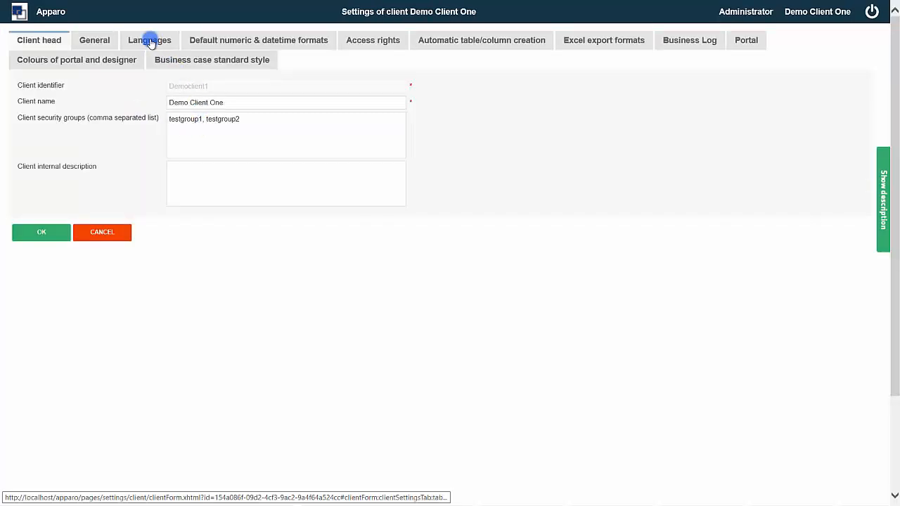
click(150, 42)
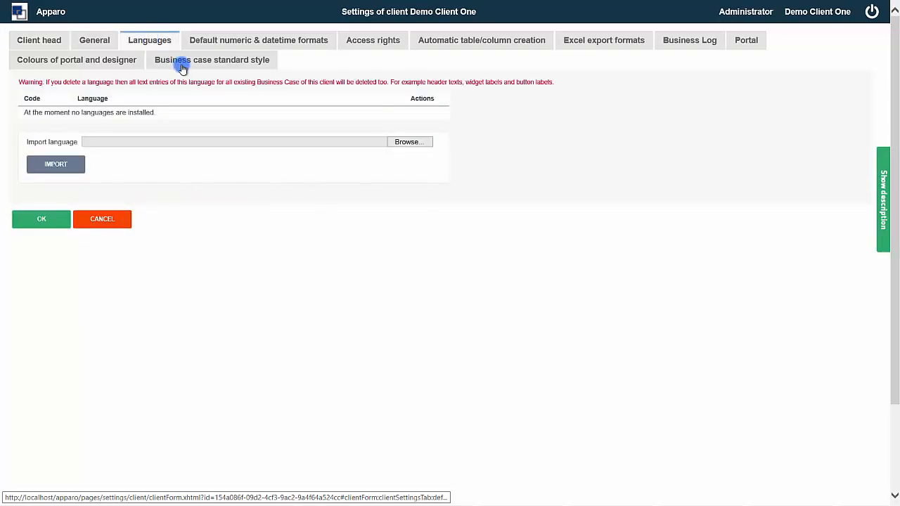
click(403, 143)
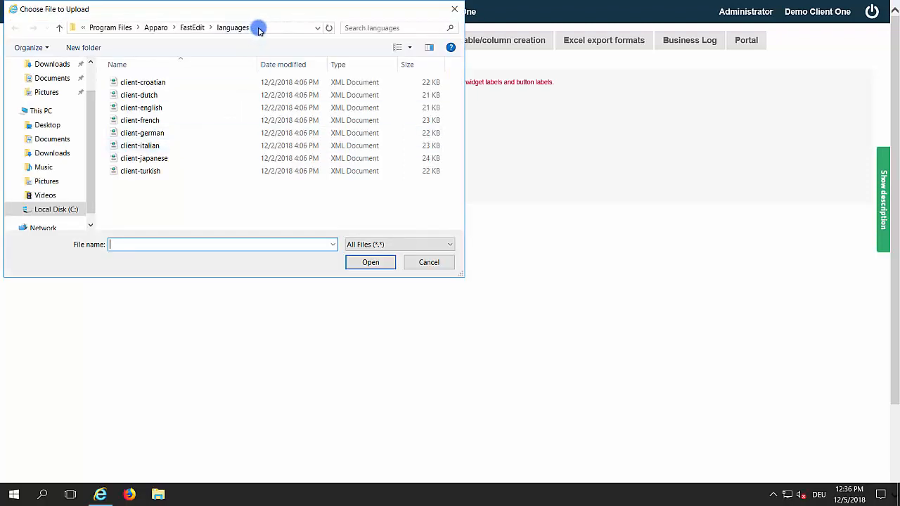
click(258, 29)
click(163, 110)
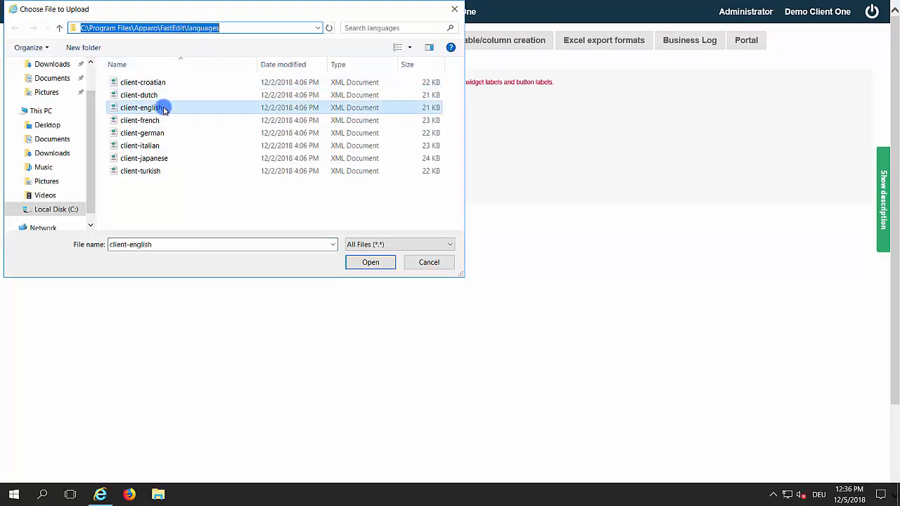
click(370, 261)
click(57, 166)
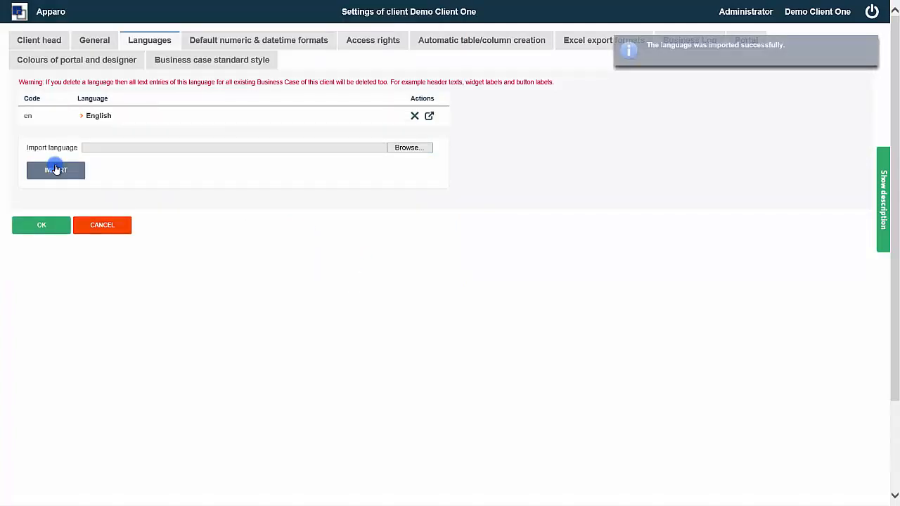
click(39, 230)
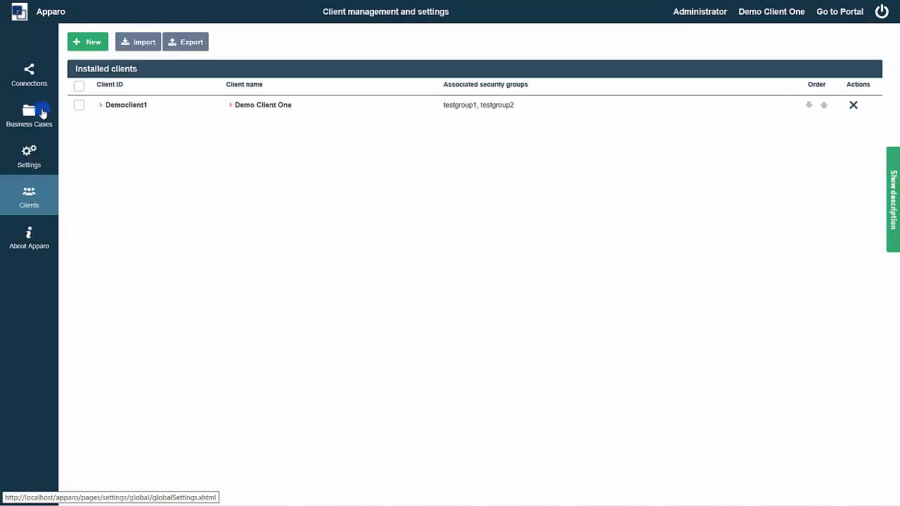
Start a new database connection named SAMPLES.
click(32, 75)
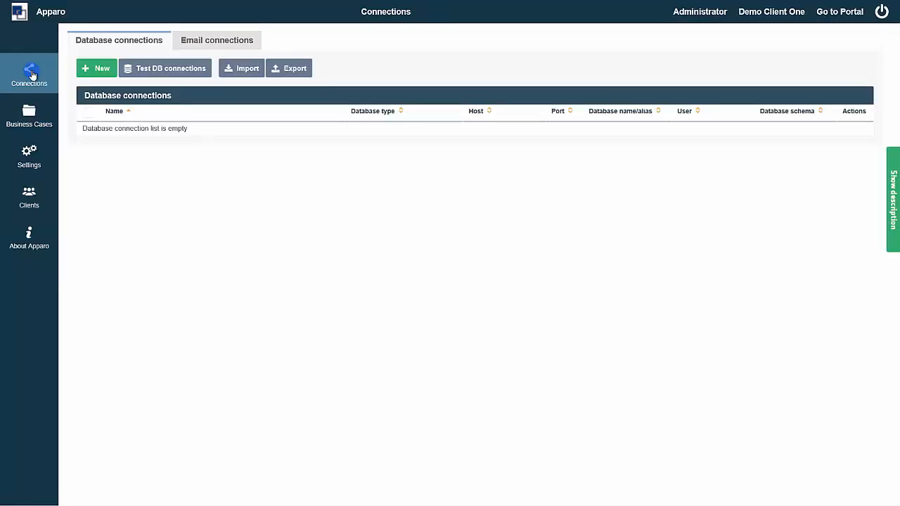
click(102, 70)
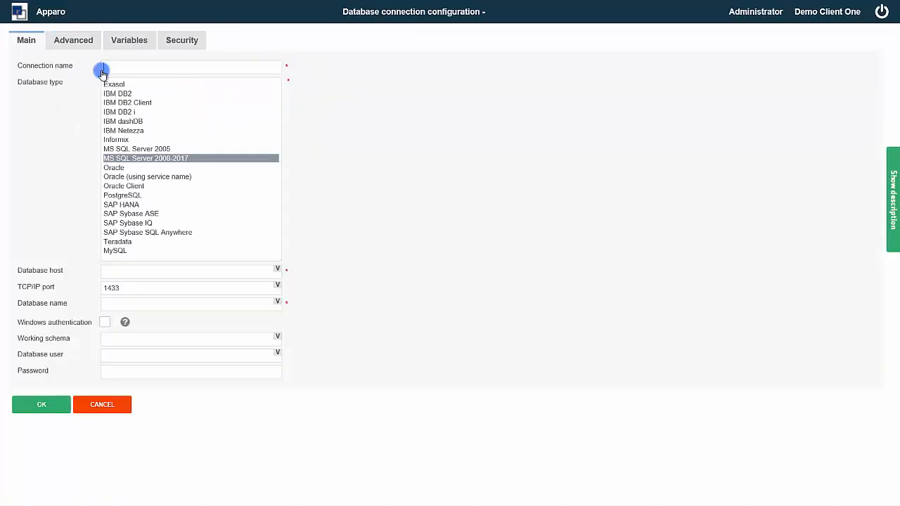
text(Sa)
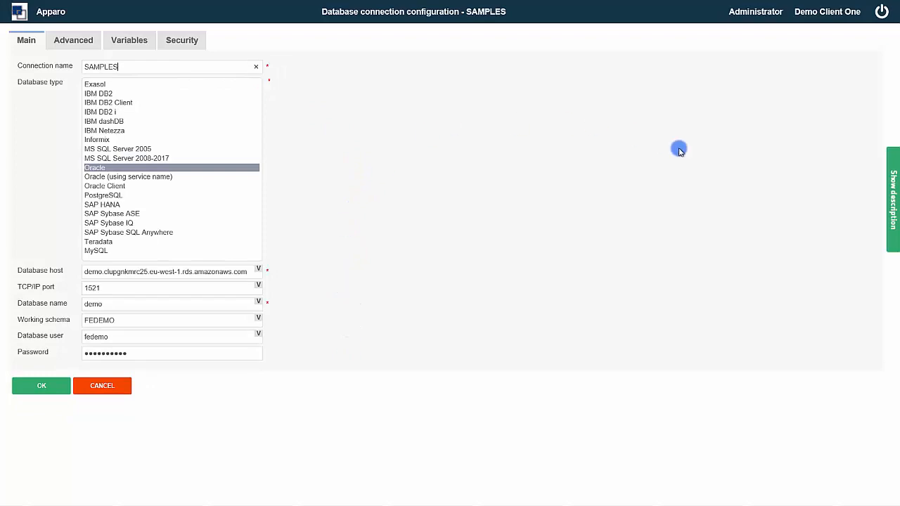
Review the port and database name help texts, then save the SAMPLES connection.
click(893, 204)
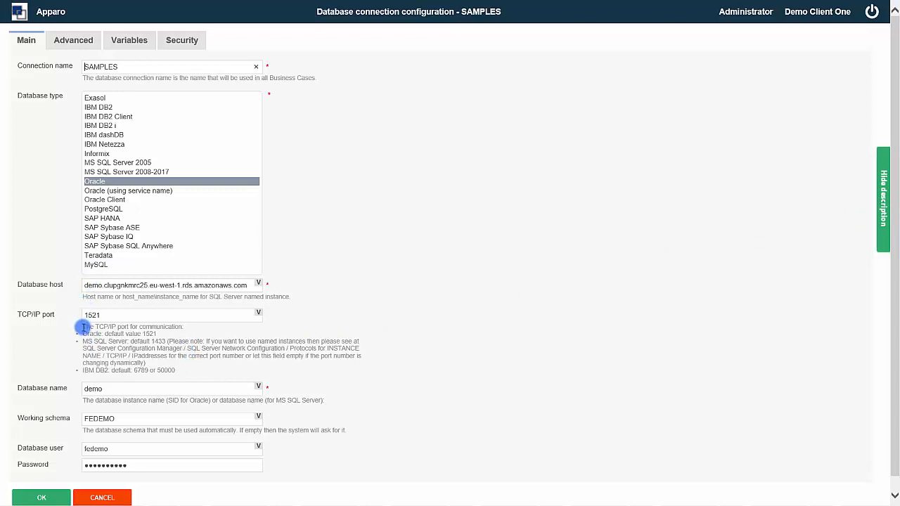
drag(82, 326, 238, 363)
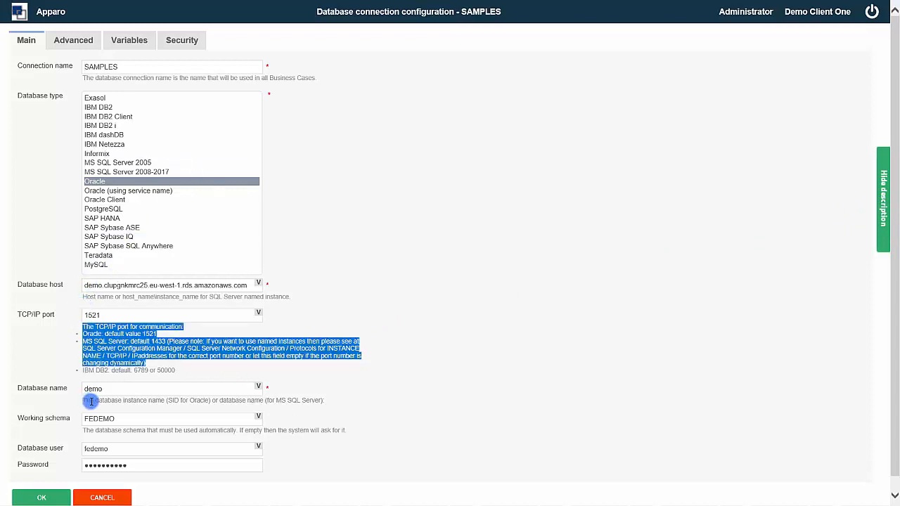
drag(82, 400, 325, 402)
click(350, 395)
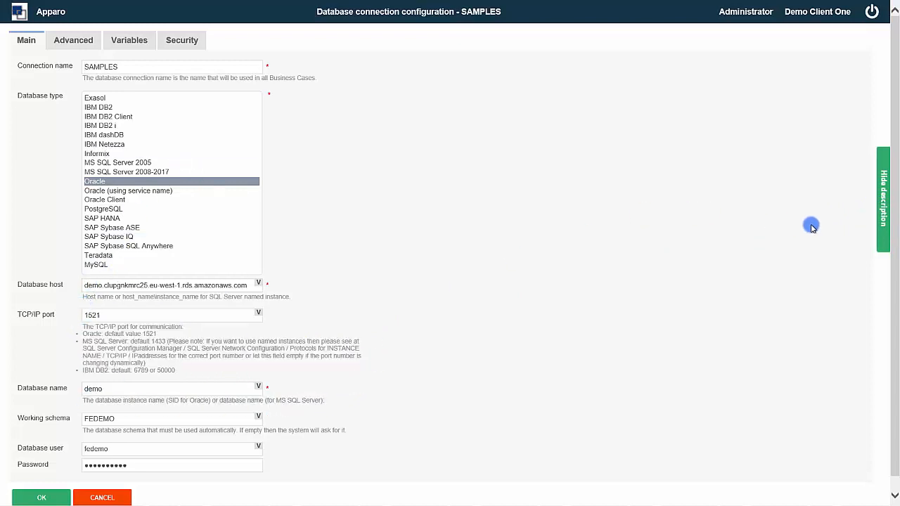
click(880, 201)
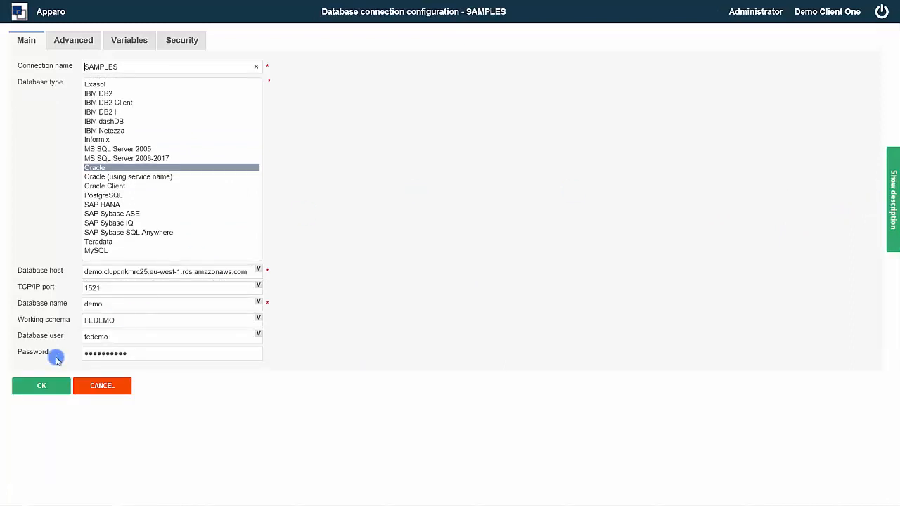
click(38, 389)
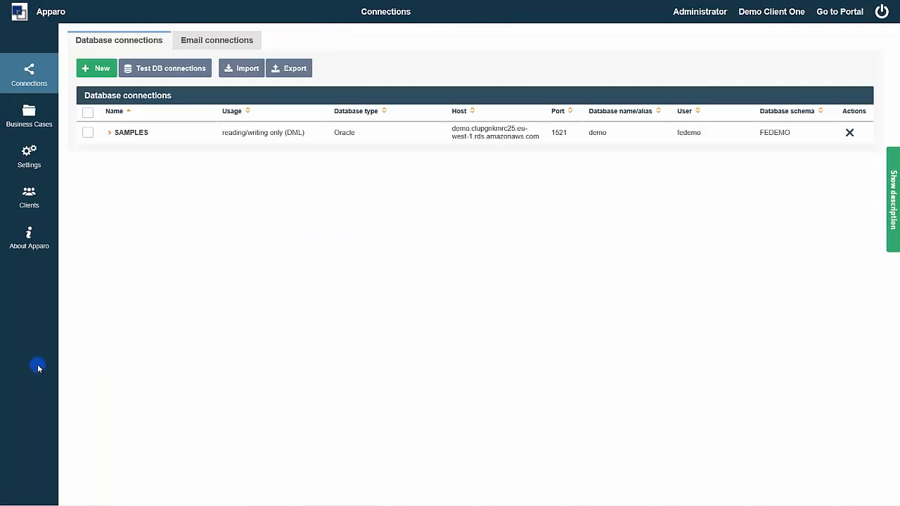
Start a new table Business Case with identifier and name 'Excel import'.
click(29, 117)
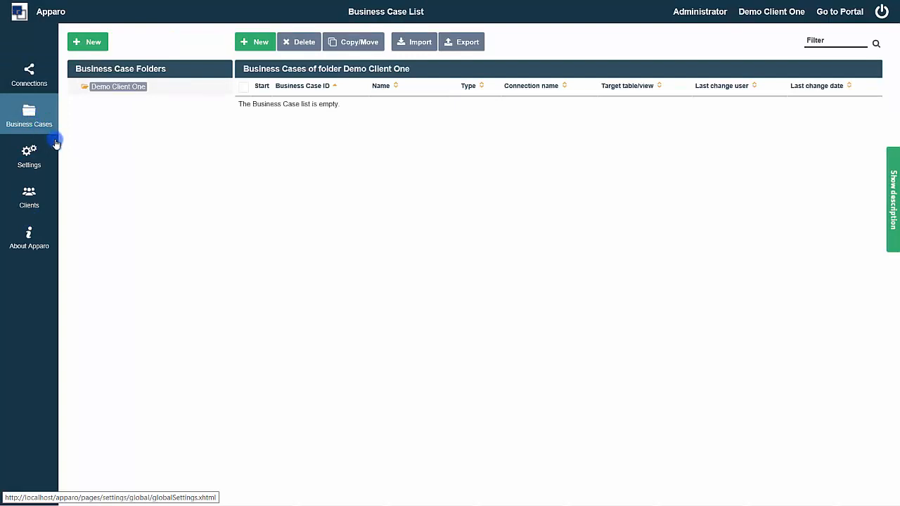
click(257, 42)
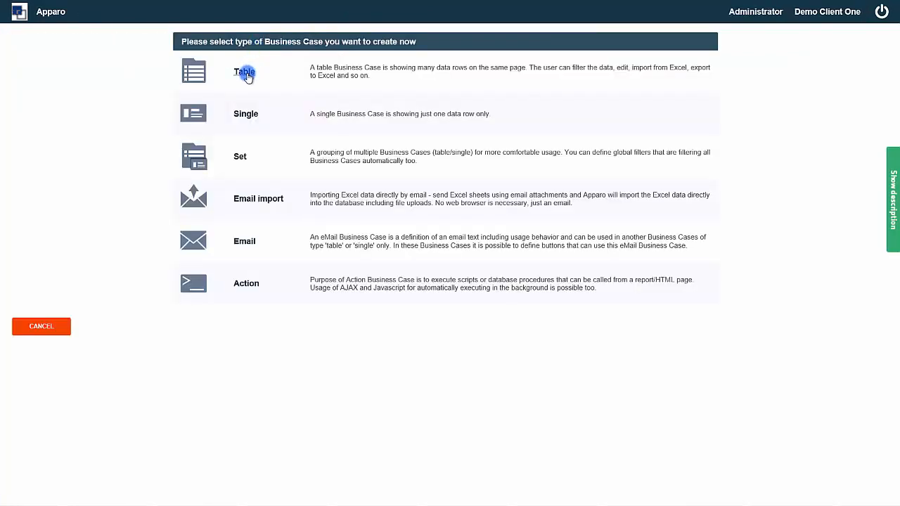
click(246, 73)
click(209, 67)
text(Excel)
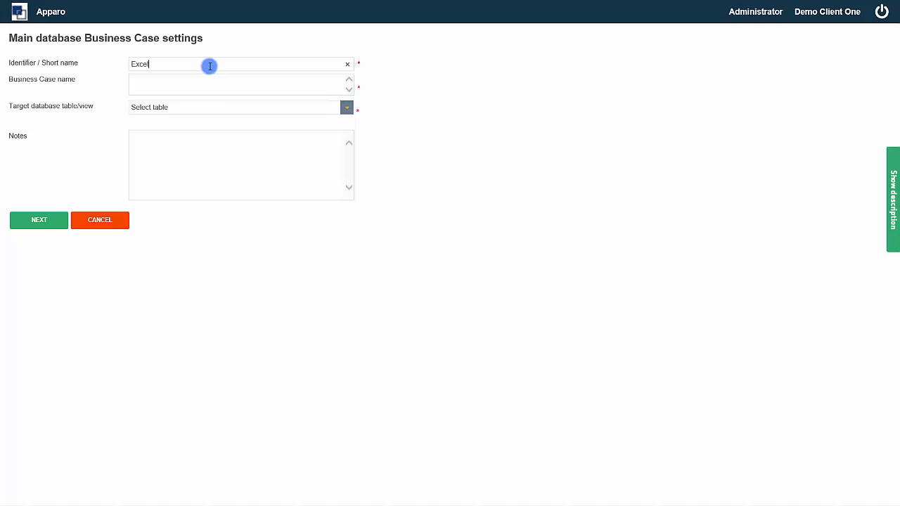
text( import)
key(ctrl+a)
key(ctrl+c)
key(Tab)
key(ctrl+v)
Choose SUPERSTORE as the target table and continue the wizard.
click(36, 220)
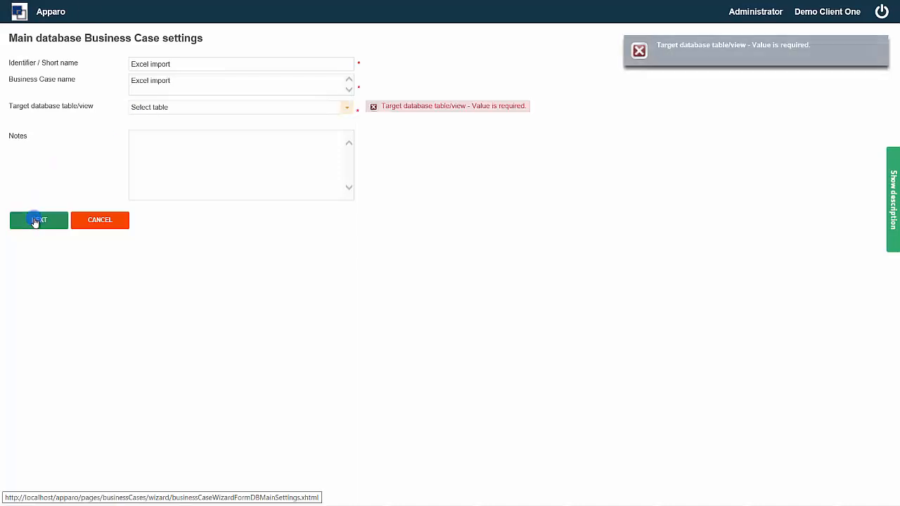
click(347, 109)
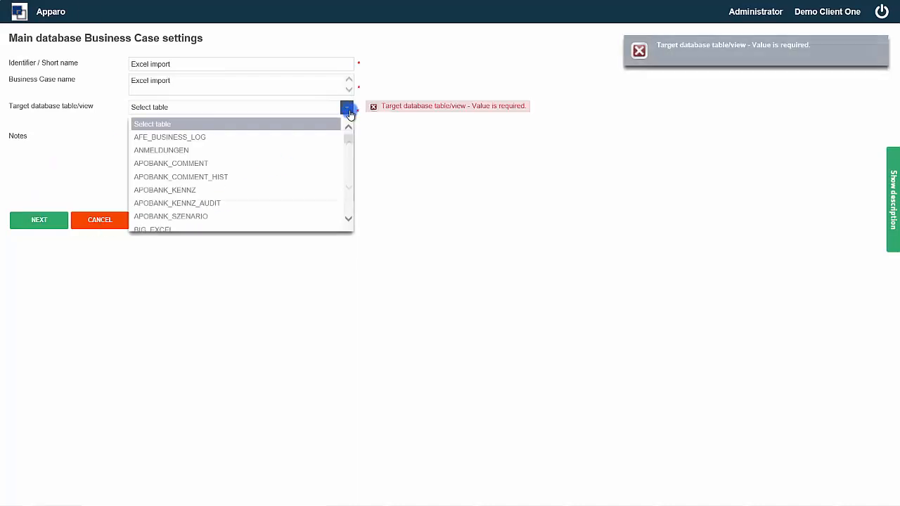
text(su)
click(247, 222)
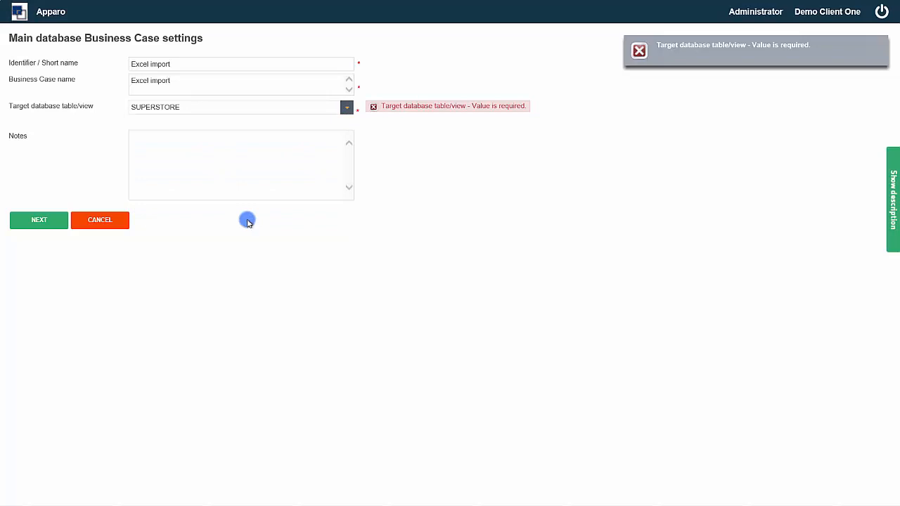
click(35, 223)
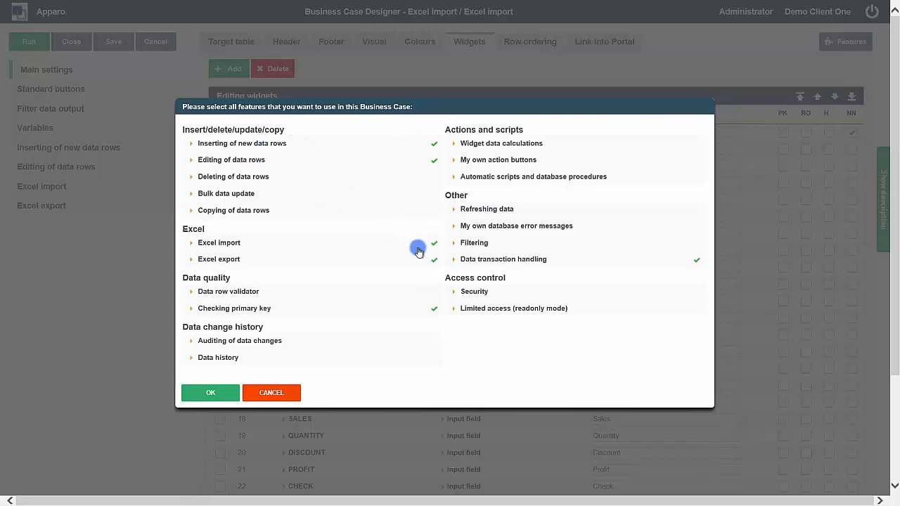
Confirm the features with Excel import allowed by Copy & Paste only.
click(372, 243)
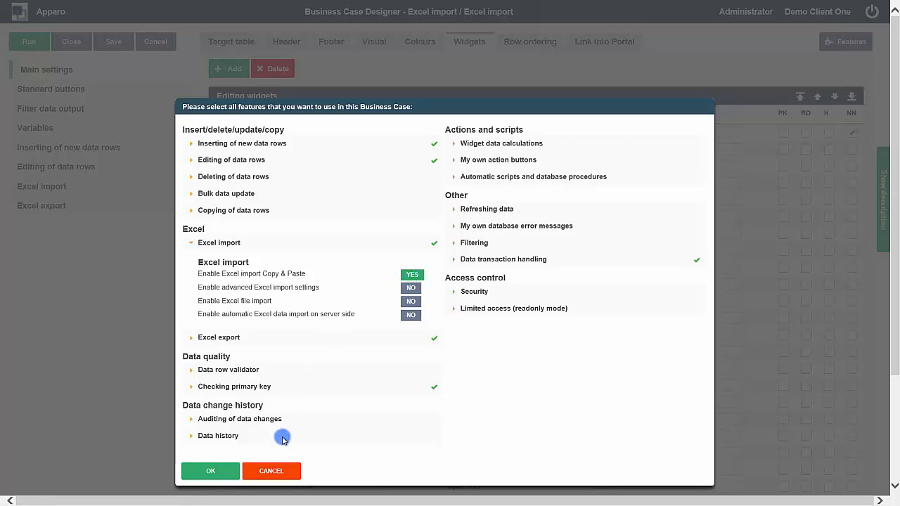
click(220, 478)
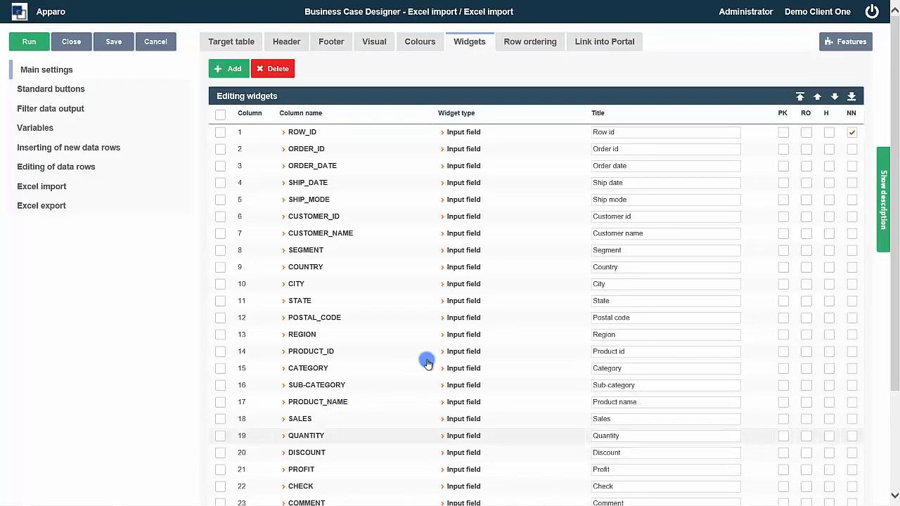
Mark ROW_ID as primary key and toggle Excel import's copy-and-paste-only restriction.
click(783, 133)
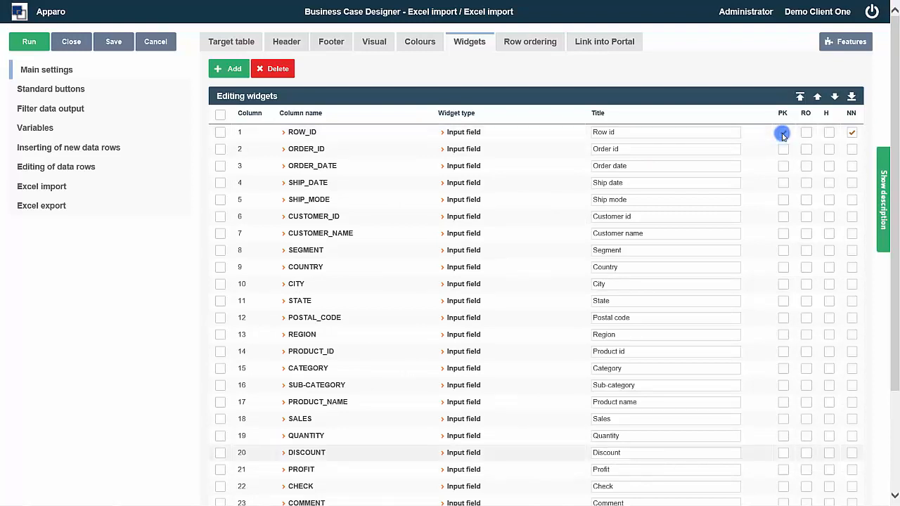
click(49, 192)
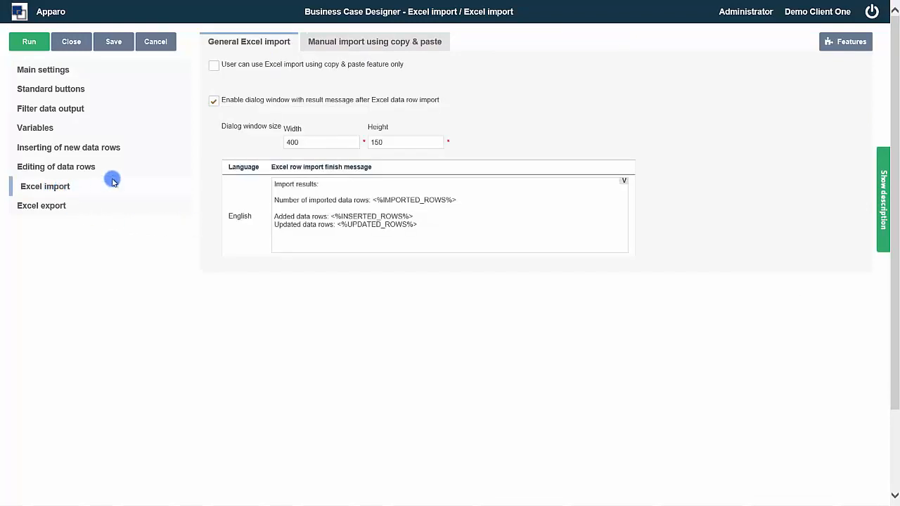
click(215, 67)
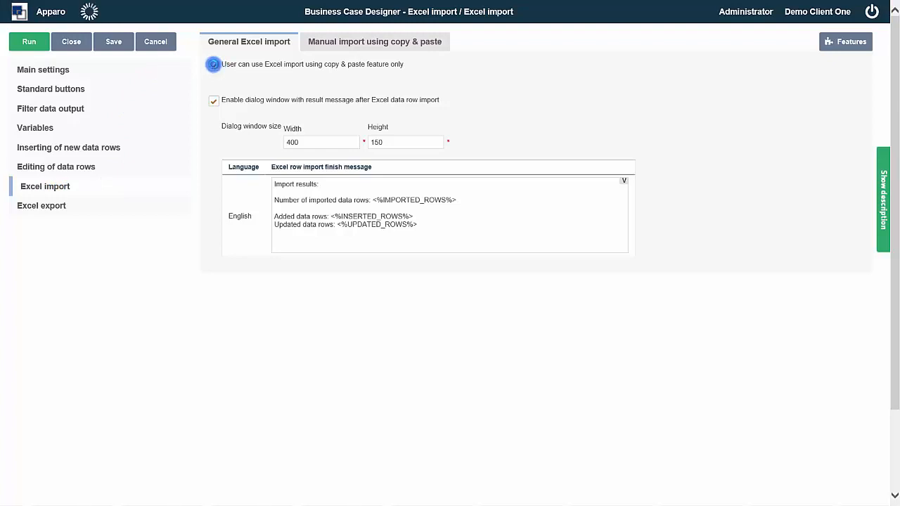
click(214, 65)
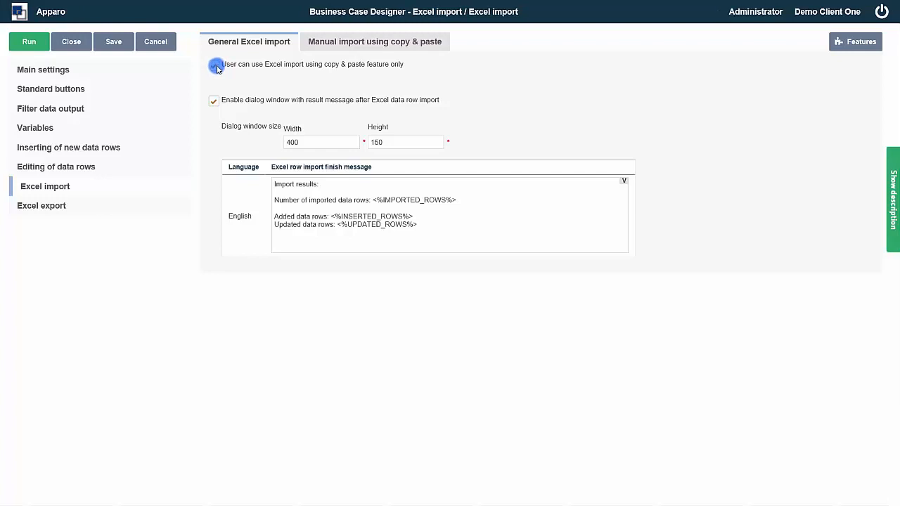
click(216, 66)
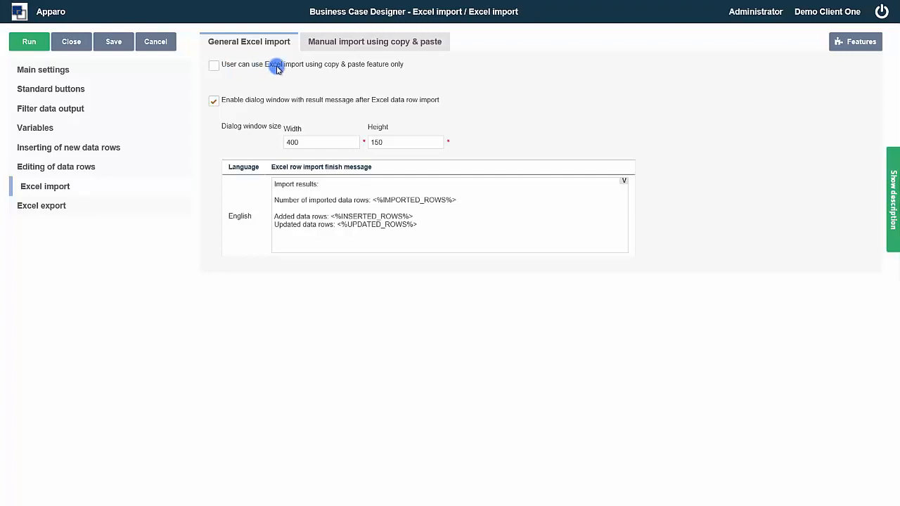
Check the manual copy & paste mapping, leaving it as widgets from inserting area.
click(334, 46)
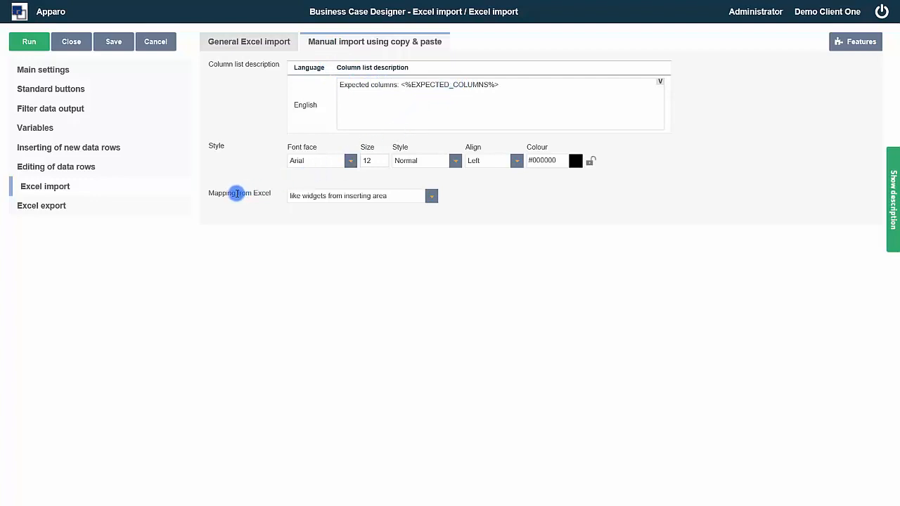
drag(210, 195, 272, 194)
click(429, 196)
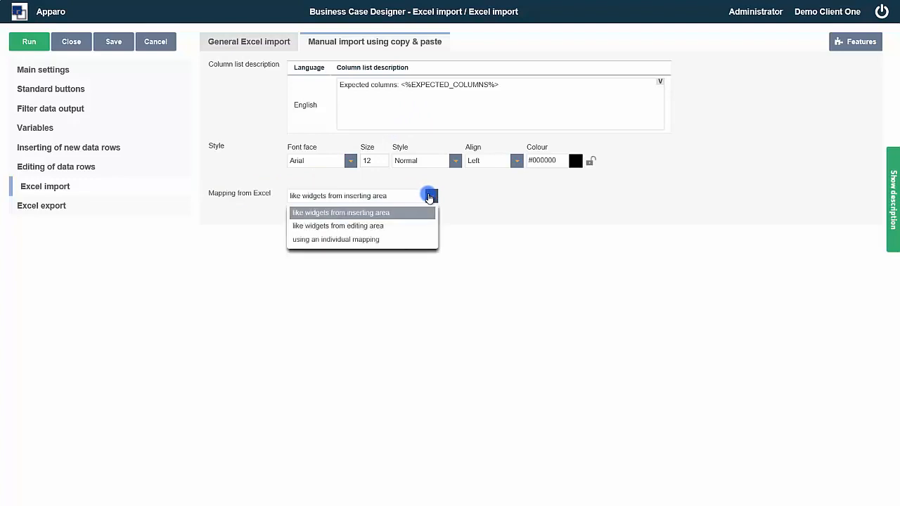
click(430, 196)
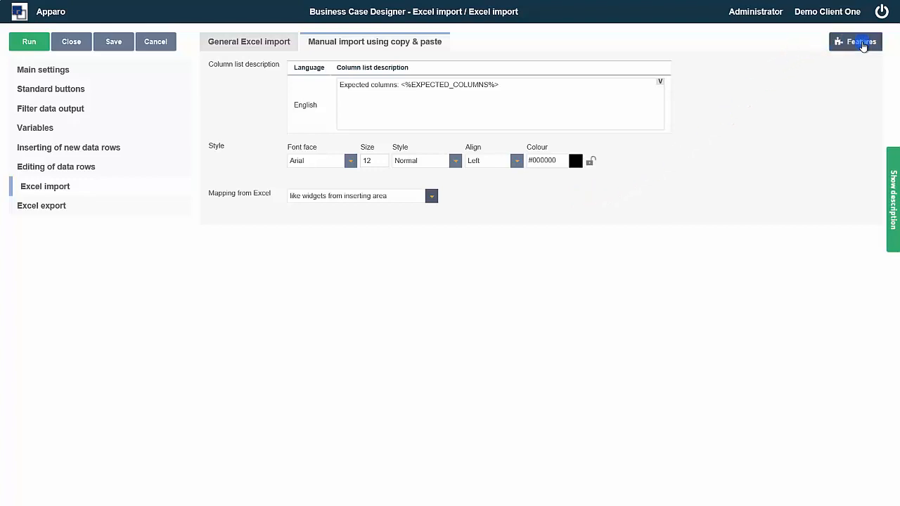
Enable simple auditing and security settings for starting the business case, then apply.
click(862, 43)
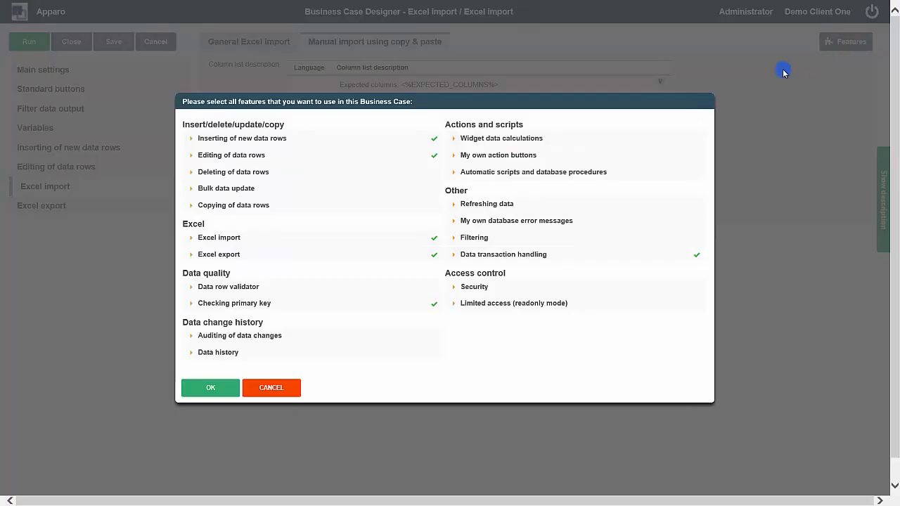
click(279, 337)
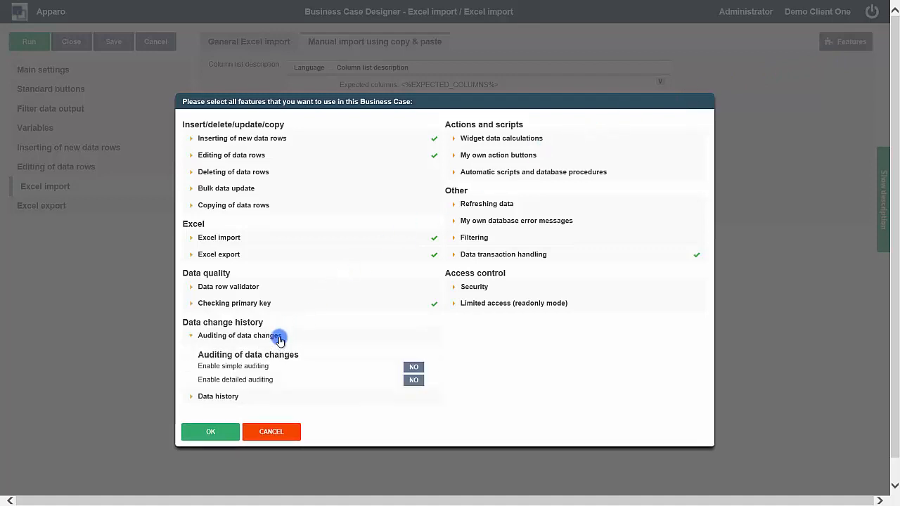
click(412, 368)
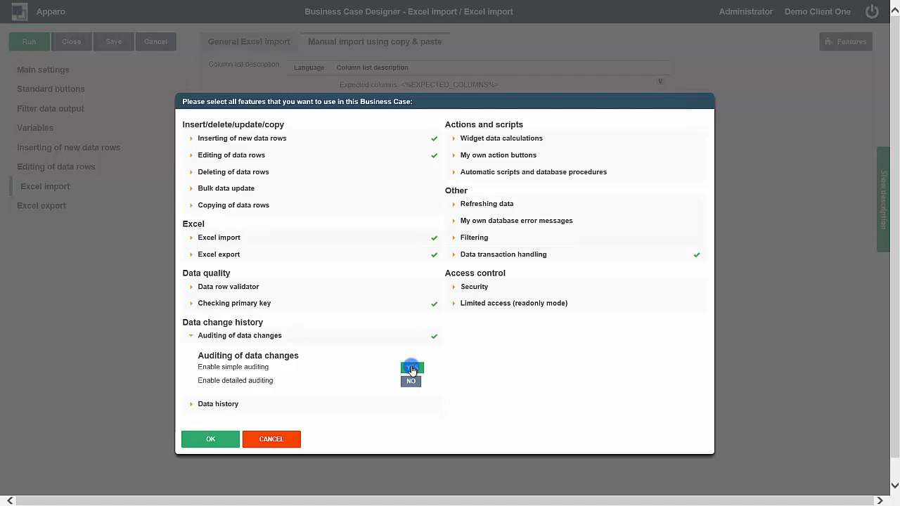
click(483, 288)
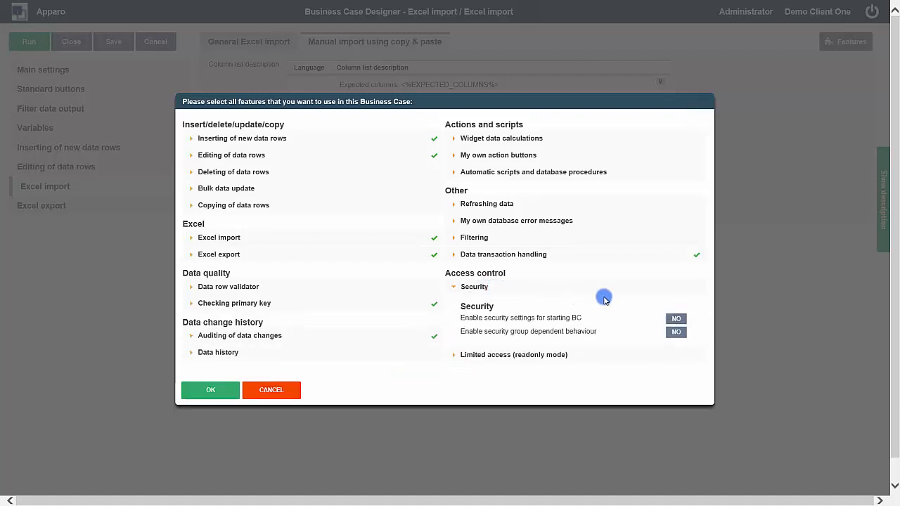
click(674, 319)
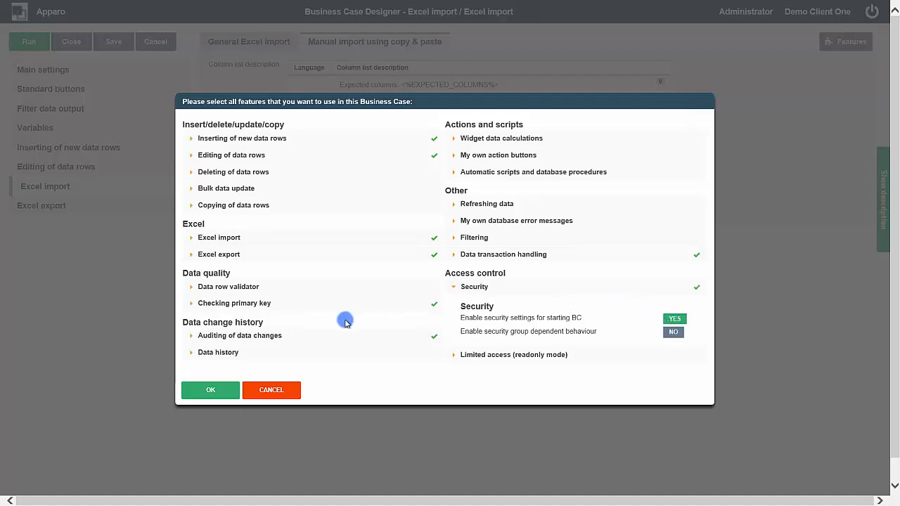
click(211, 390)
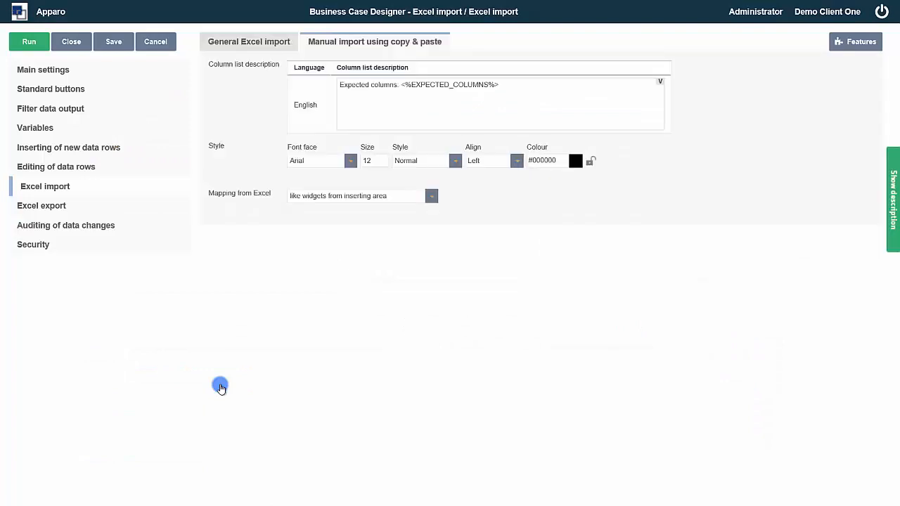
Audit inserts into AUDIT_USER and AUDIT_DATE, enter security group testgroup1, then open the SHIP_DATE widget.
click(92, 225)
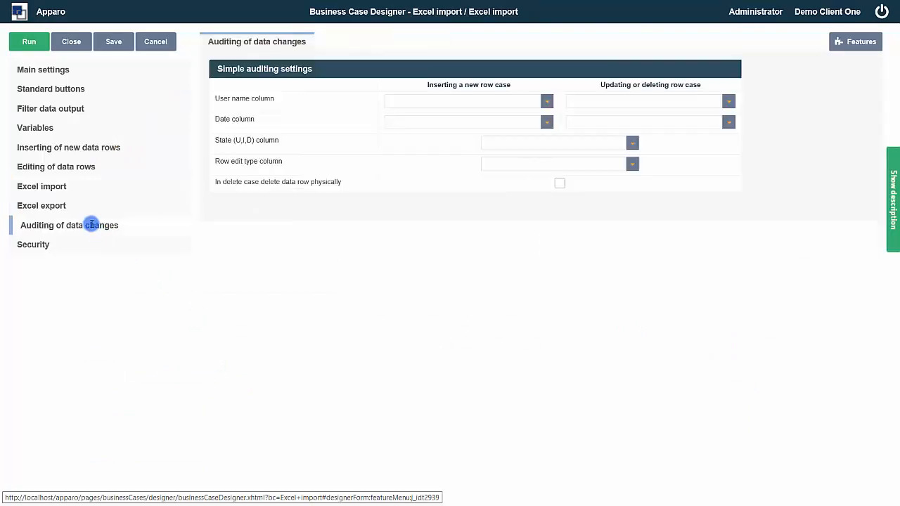
click(549, 103)
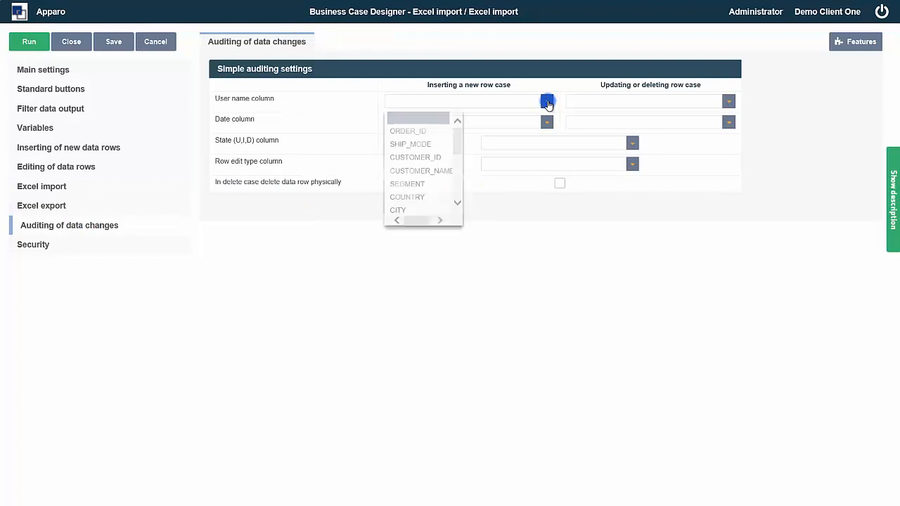
drag(459, 143, 452, 207)
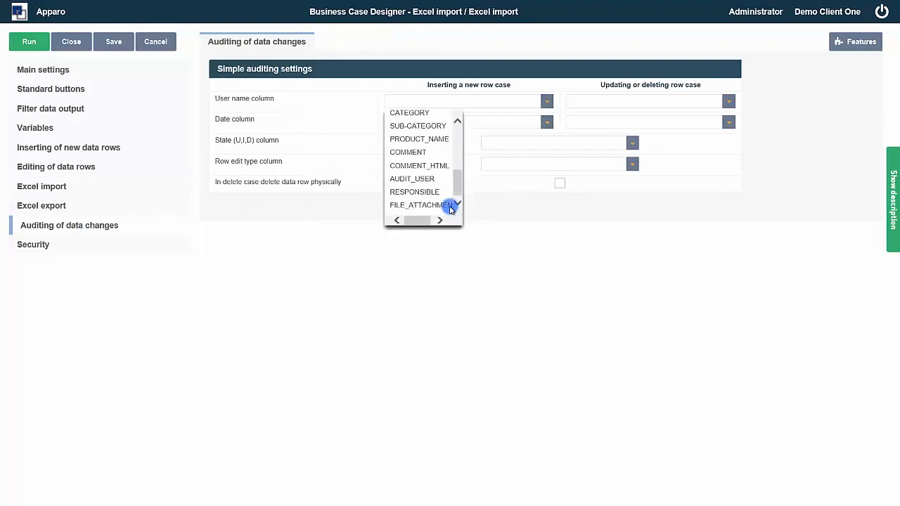
click(421, 178)
click(546, 122)
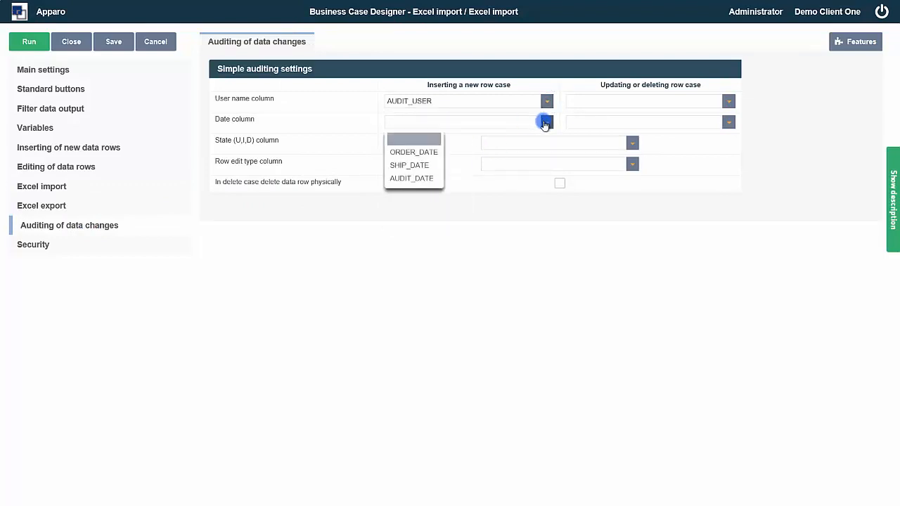
click(421, 180)
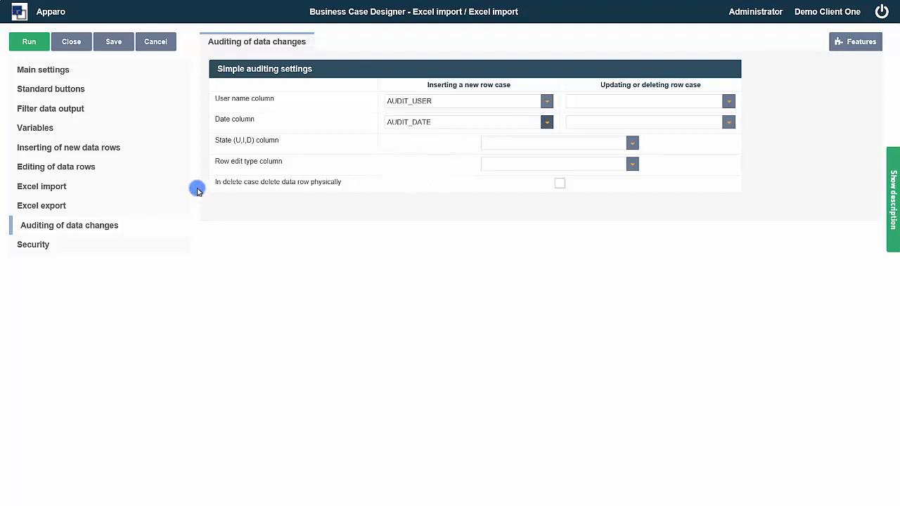
click(39, 245)
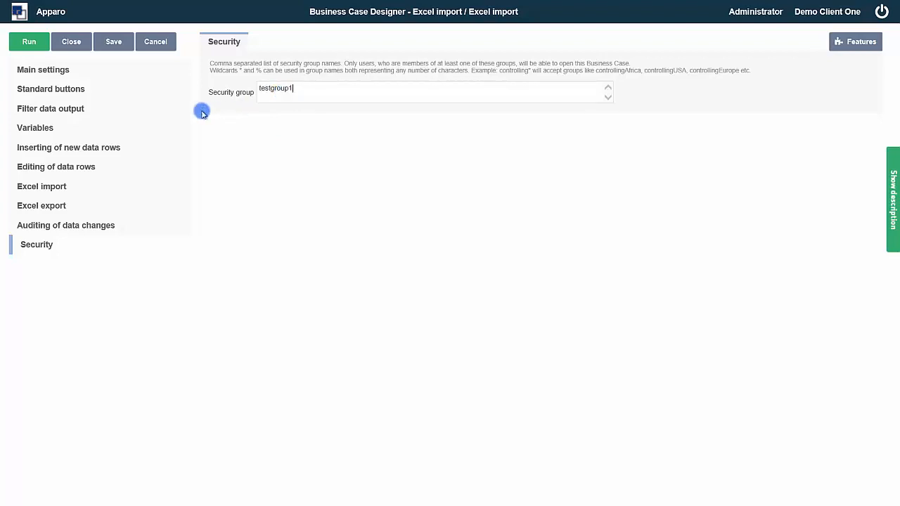
click(55, 73)
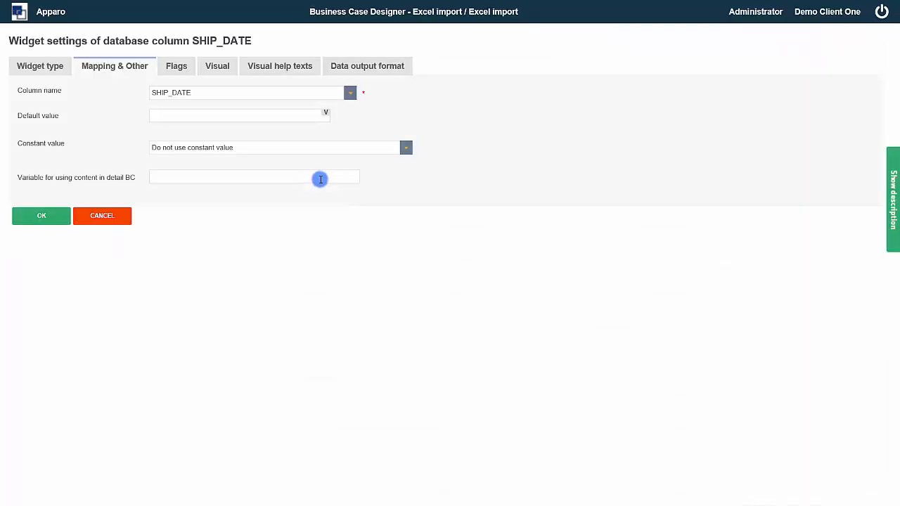
Set SHIP_DATE's maximum allowed value to the internal variable <%CURRENT_DATE%> and save the widget.
click(346, 63)
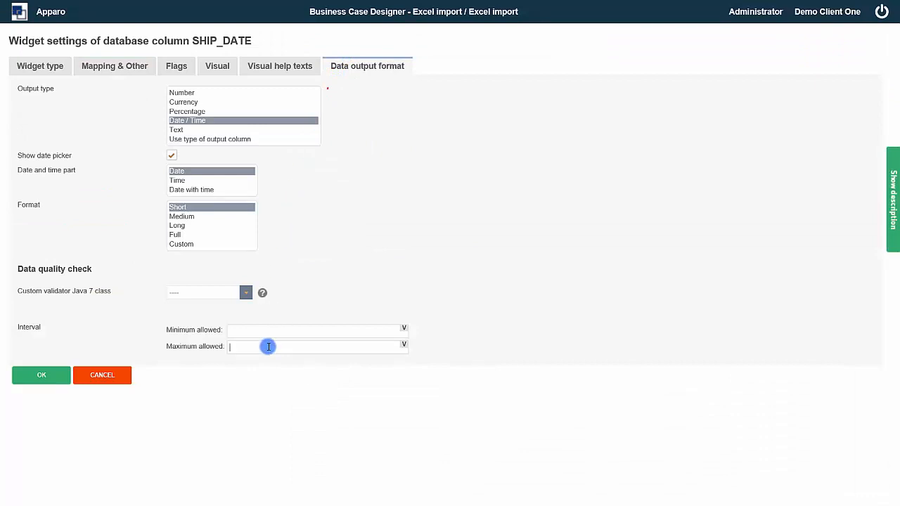
click(405, 346)
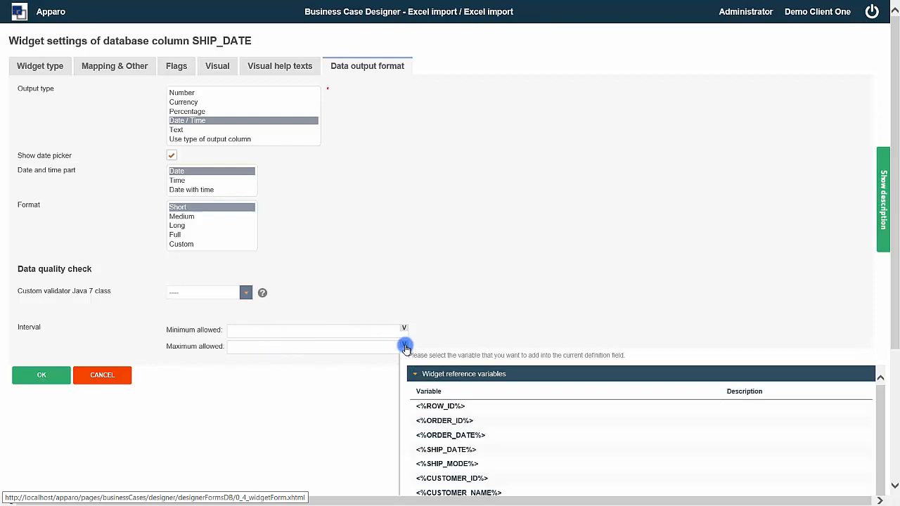
click(430, 376)
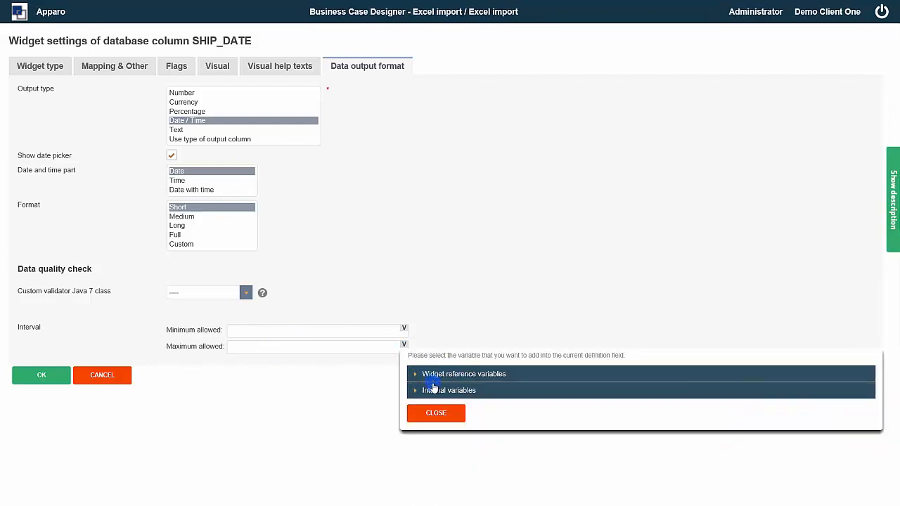
click(432, 387)
scroll(511, 418, down, 2)
scroll(511, 417, down, 2)
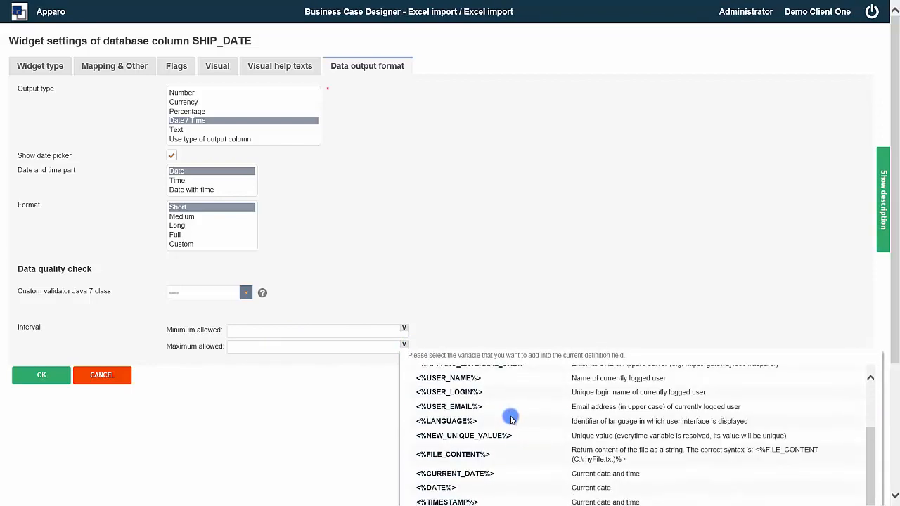
click(475, 470)
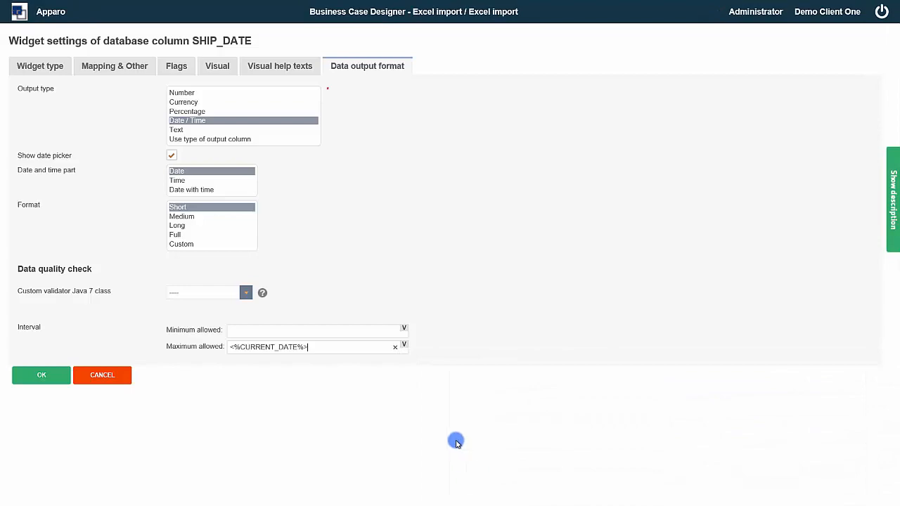
click(59, 376)
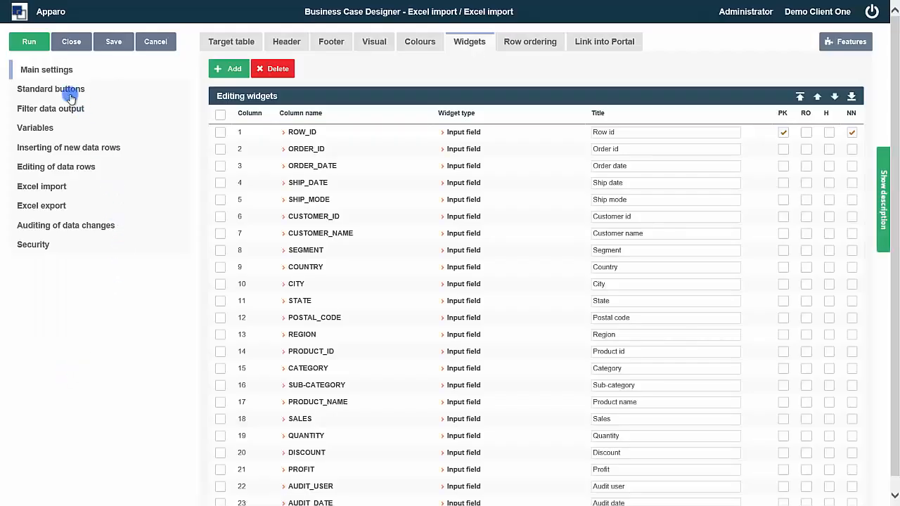
Run the business case, start EXCEL ROW-IMPORT, and copy Superstore rows 2–3 from Excel Viewer.
click(37, 43)
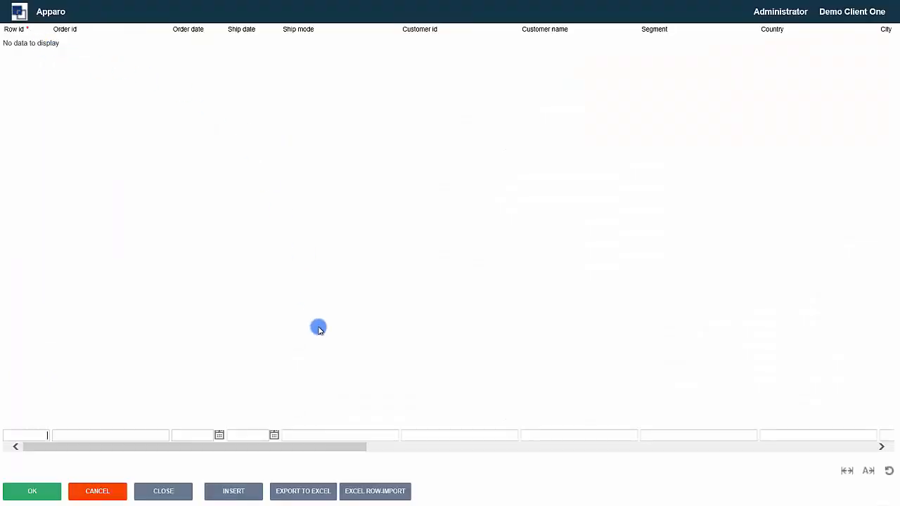
click(354, 490)
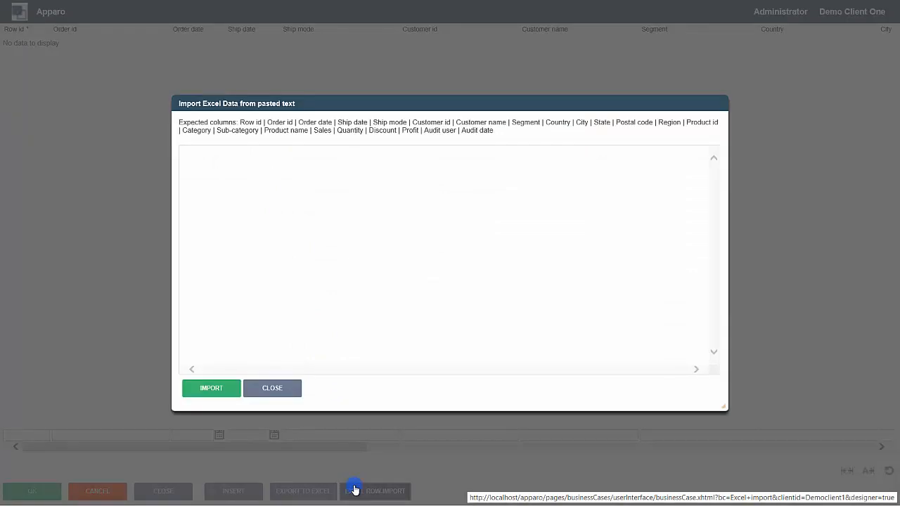
key(alt+Tab)
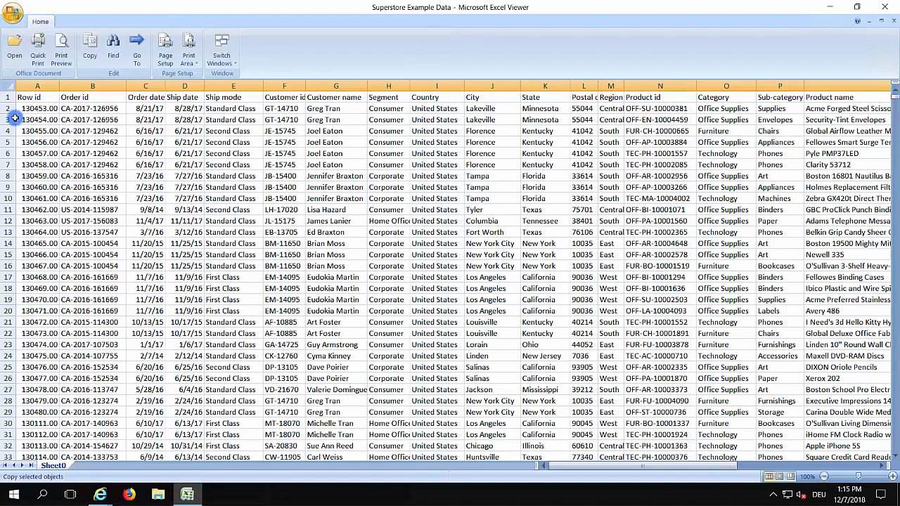
drag(6, 110, 6, 118)
key(ctrl+c)
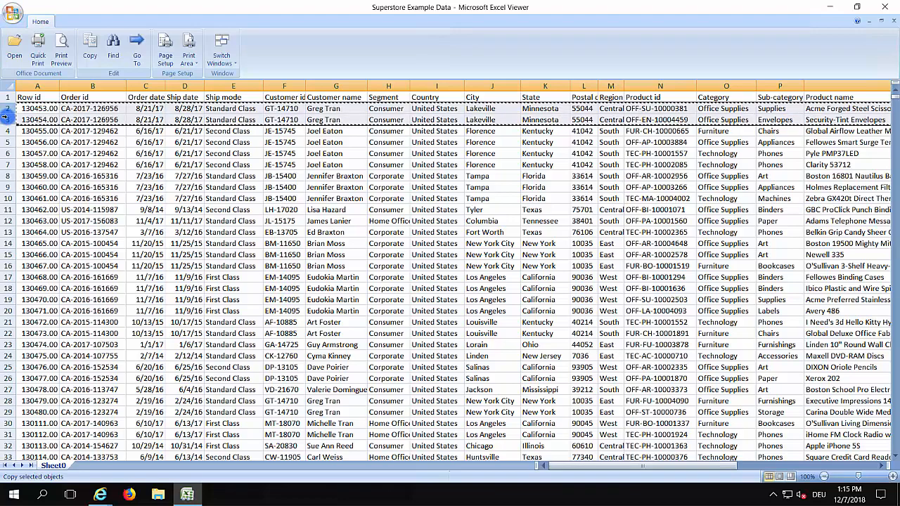
key(alt+Tab)
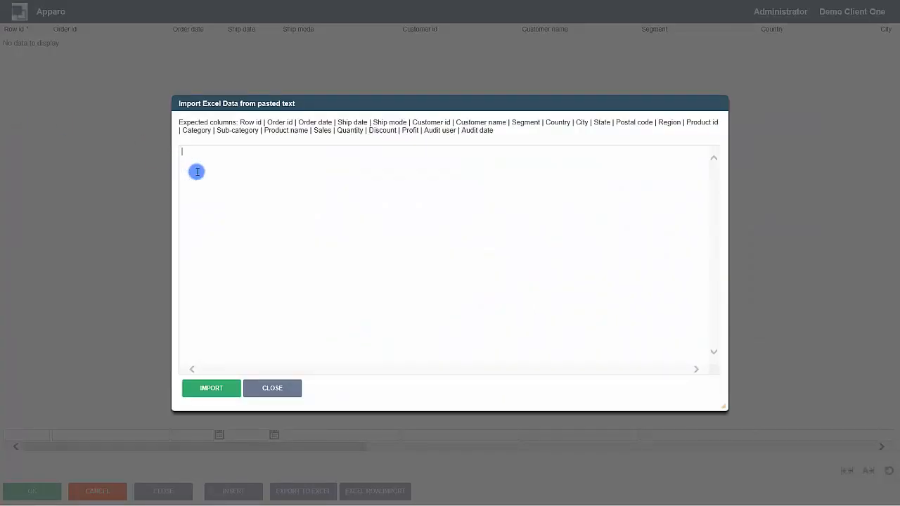
Paste the two rows, import with ship date 8/28/20 (rejected), then correct it to 8/28/17 and re-import.
key(ctrl+v)
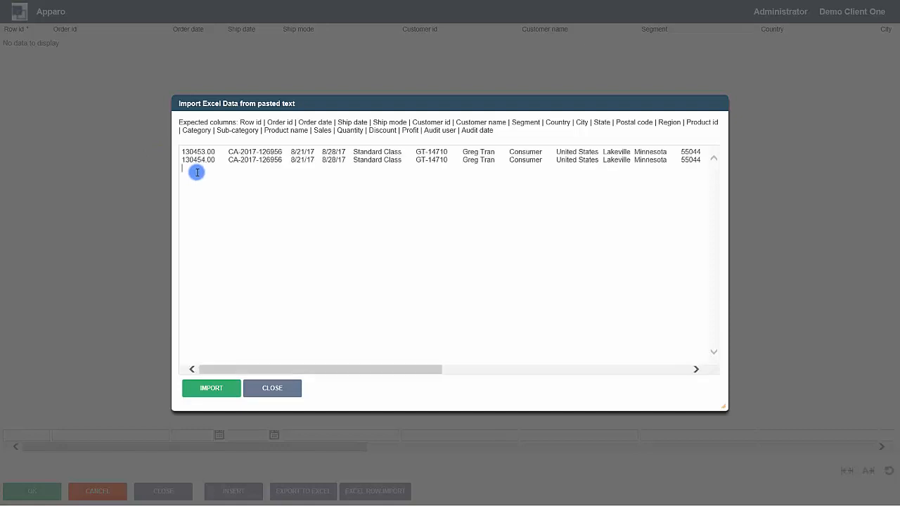
double_click(344, 151)
click(193, 391)
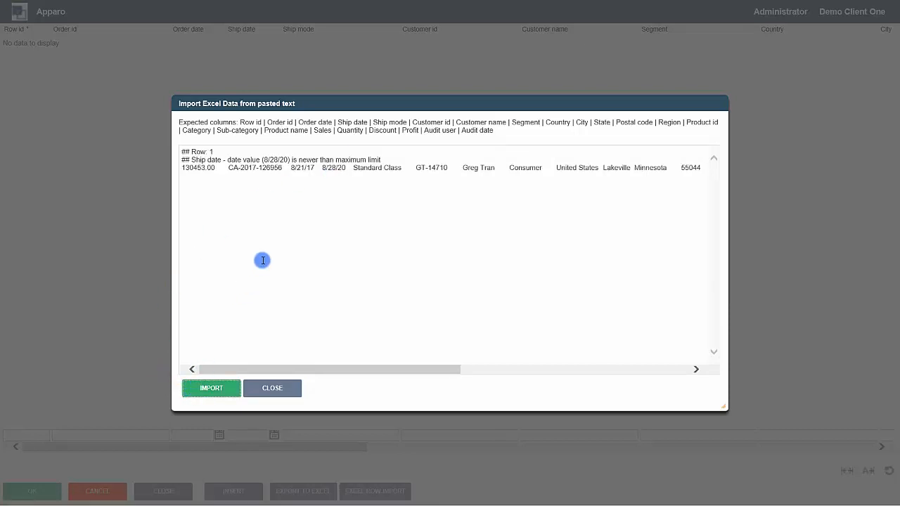
click(347, 168)
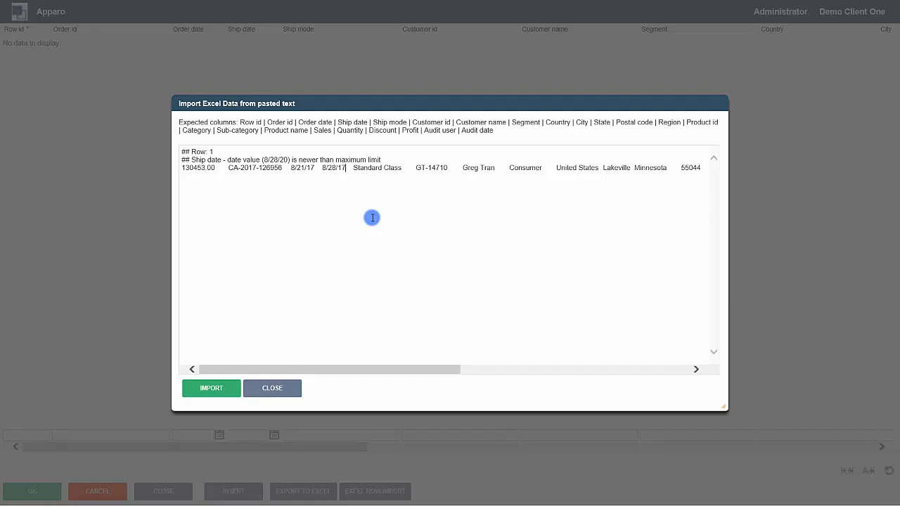
click(222, 387)
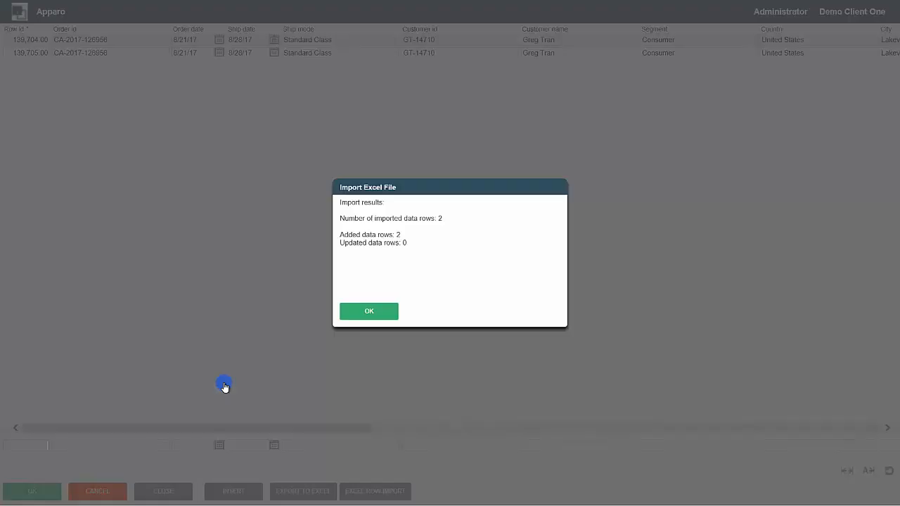
Dismiss the import summary, scroll across the data grid, and close it back to the designer.
click(383, 312)
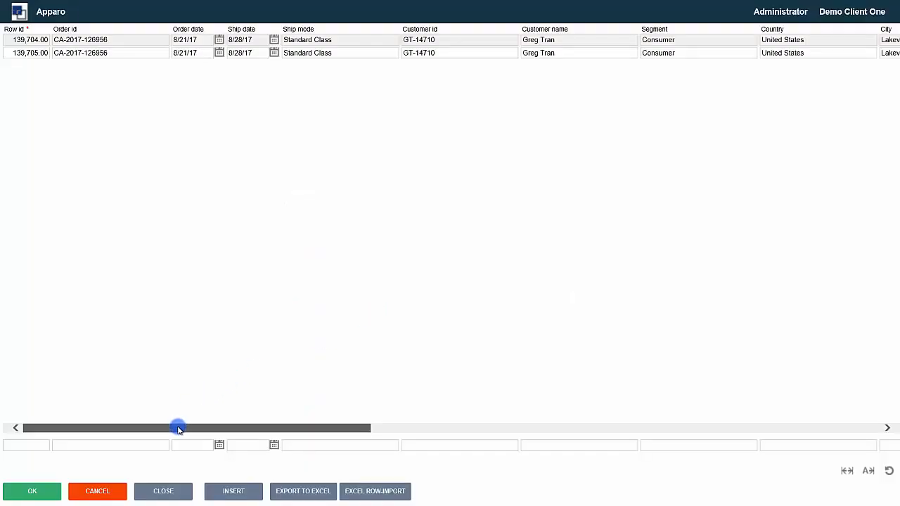
drag(179, 429, 706, 452)
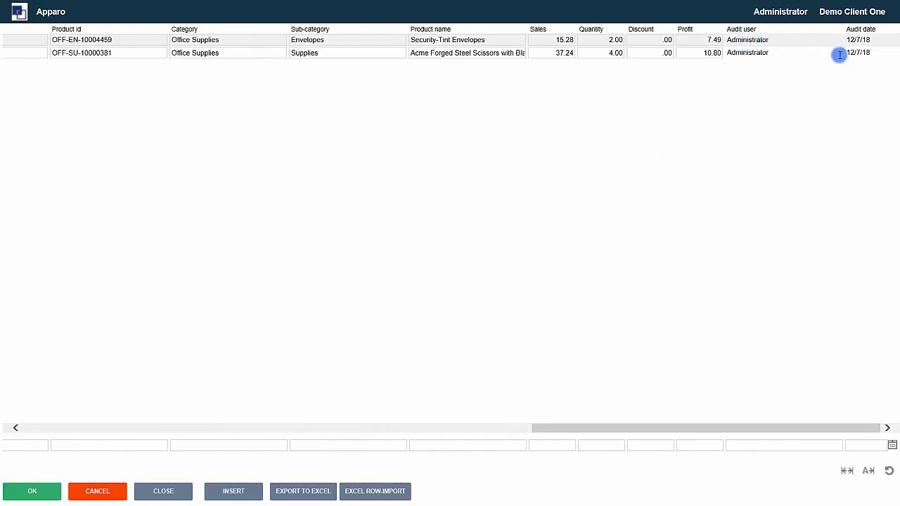
drag(710, 428, 64, 458)
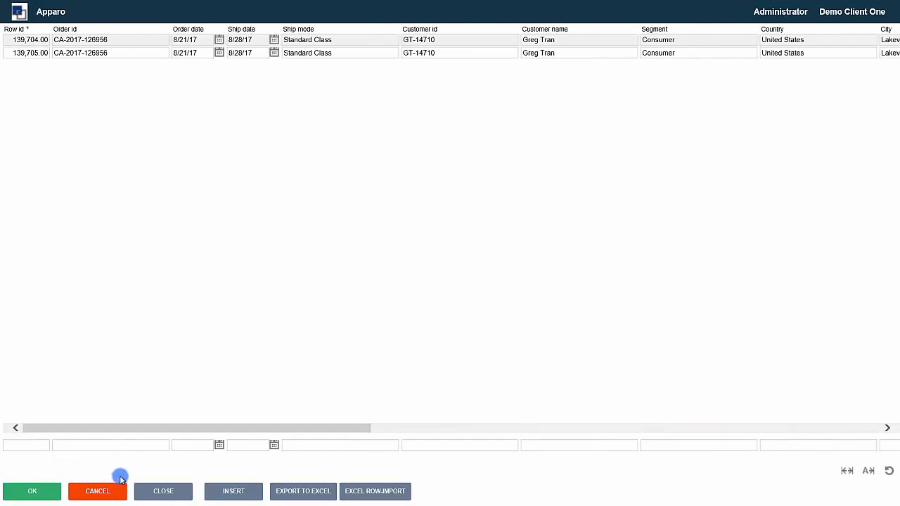
click(149, 497)
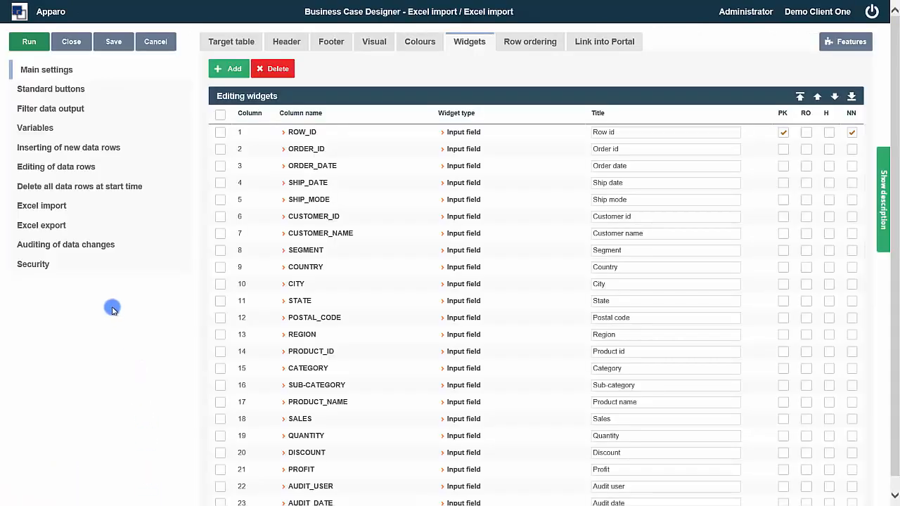
Restrict the Excel import to the copy & paste feature only.
click(51, 210)
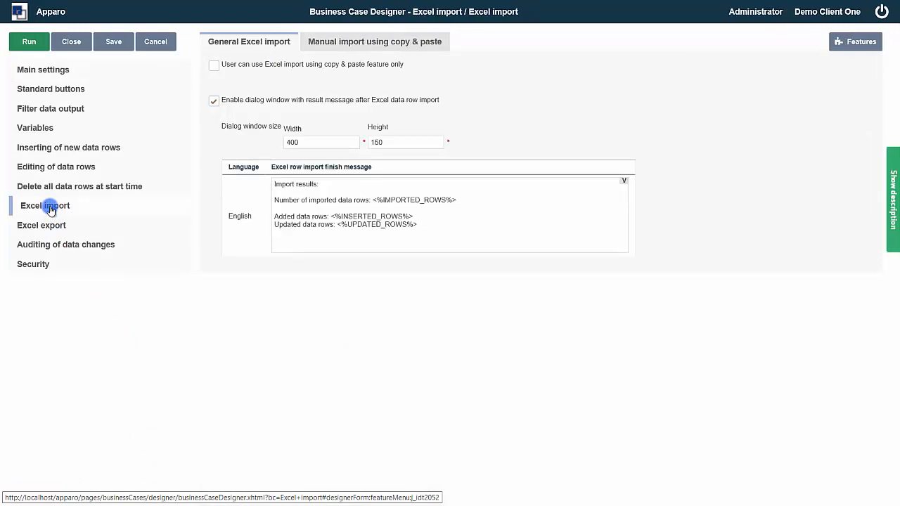
click(213, 66)
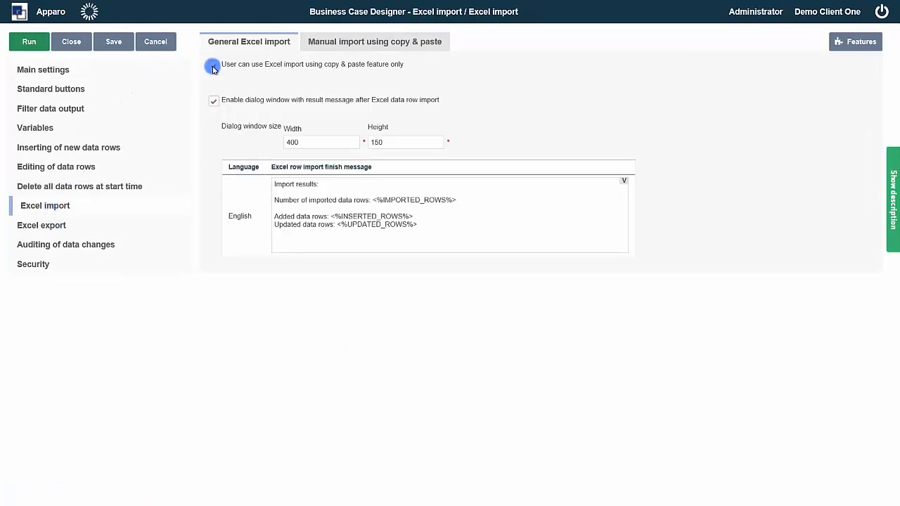
click(59, 70)
Save the business case and create an Excel import portal entry under Demo Client One.
click(112, 42)
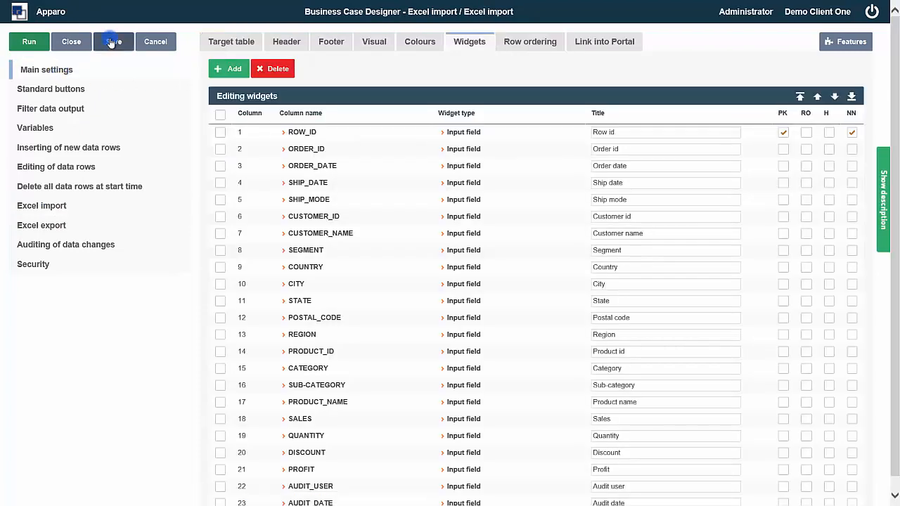
click(577, 40)
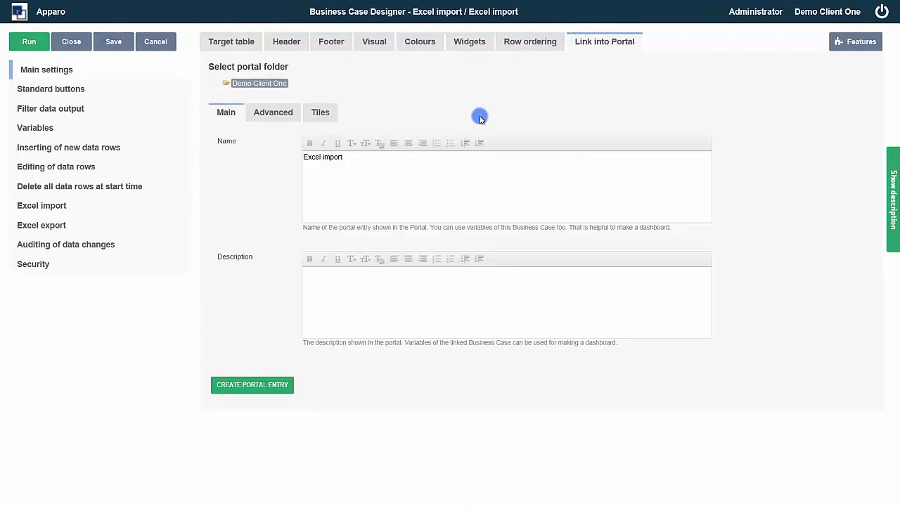
click(266, 391)
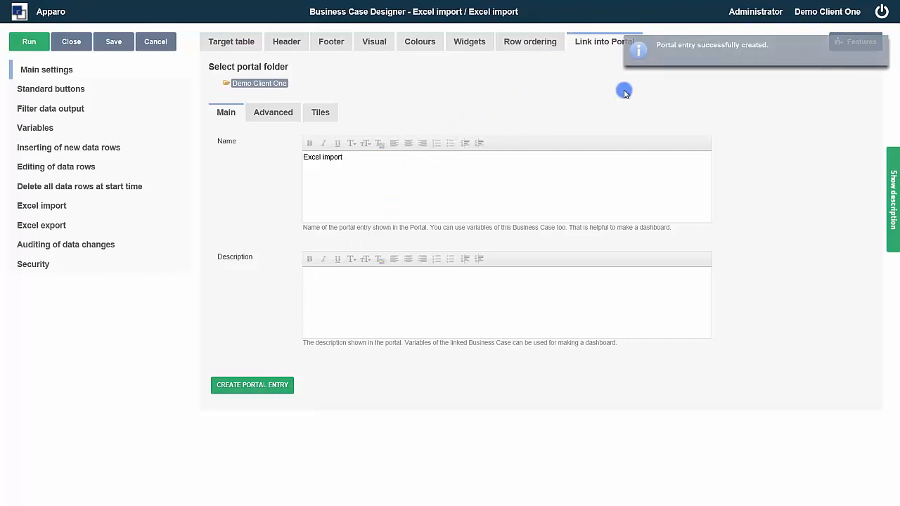
Log out, sign in with another user's credentials, and open the Excel import tile.
click(883, 12)
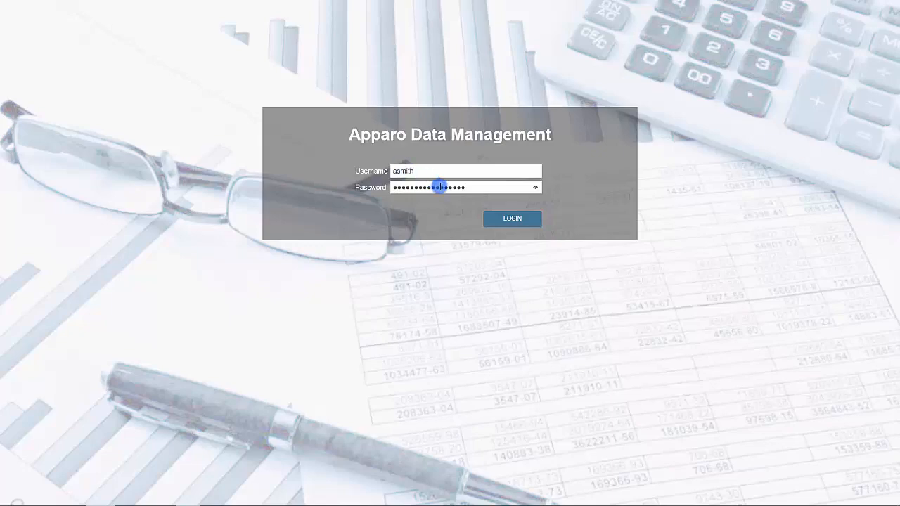
click(502, 223)
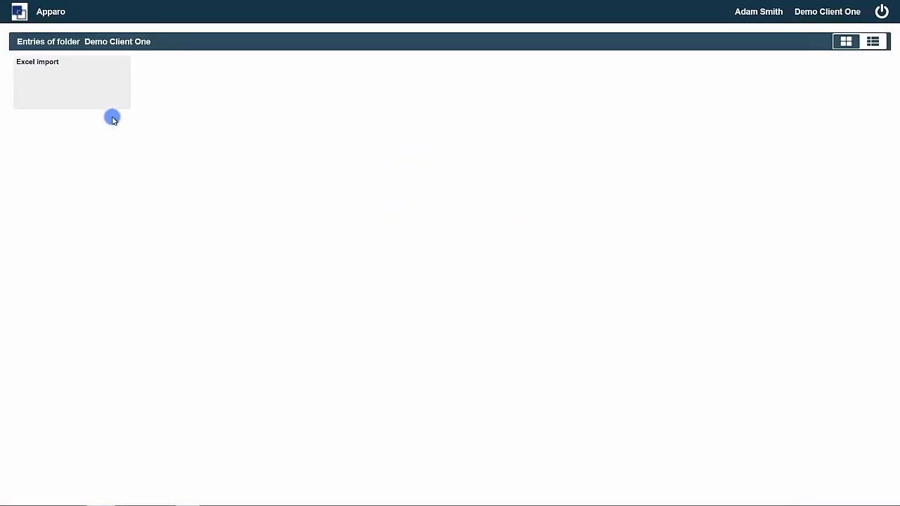
click(73, 87)
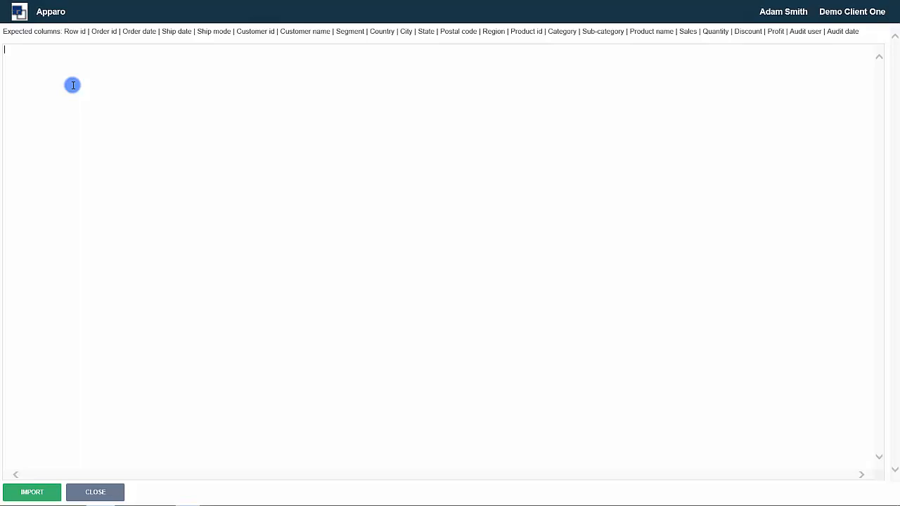
Select the Superstore order rows from row 2 down in Excel Viewer and return to the import page.
key(alt+Tab)
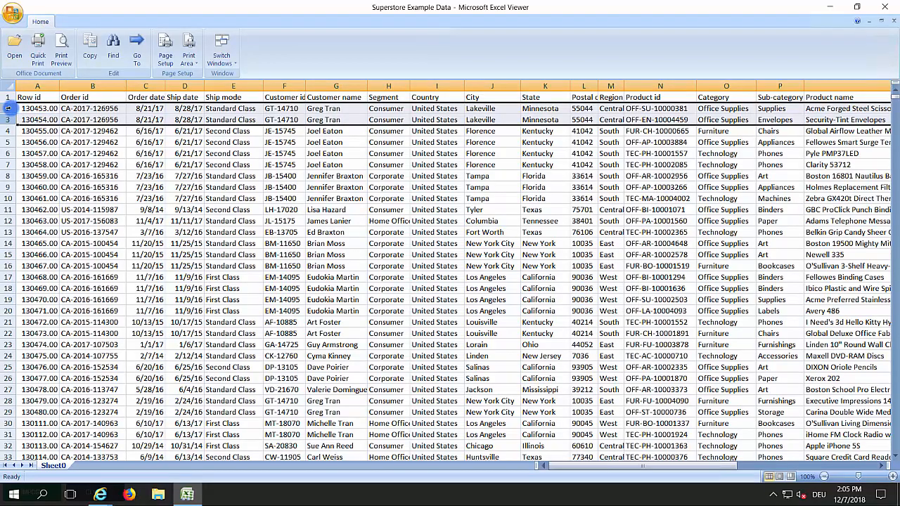
drag(10, 109, 8, 448)
key(alt+Tab)
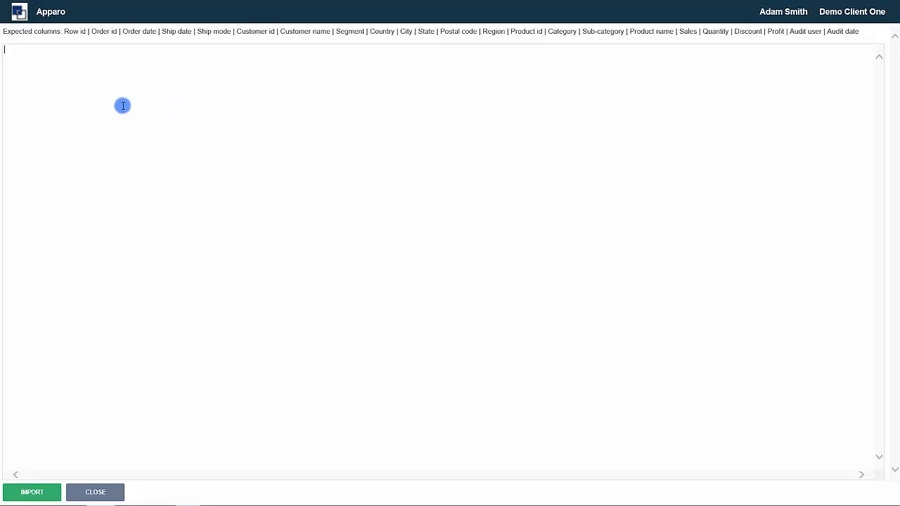
Paste and import the order rows, confirm 1216 rows added, then close the results.
key(ctrl+v)
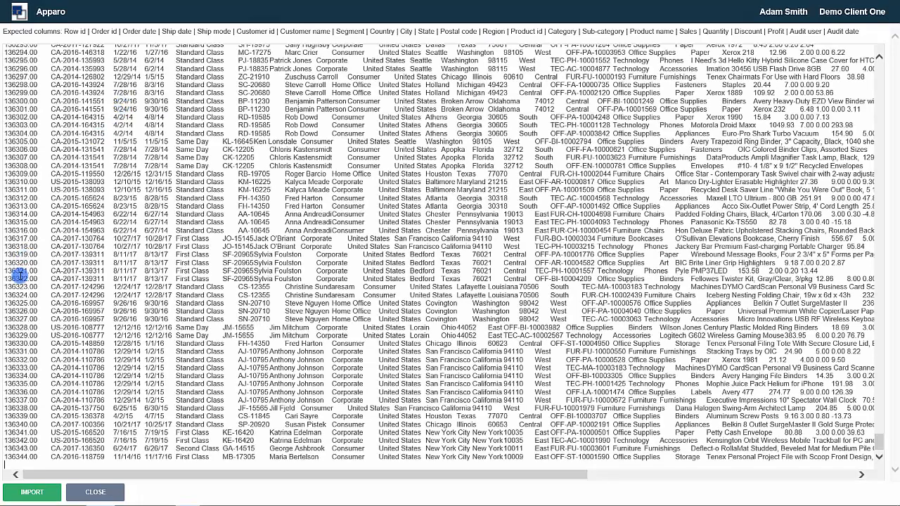
click(39, 492)
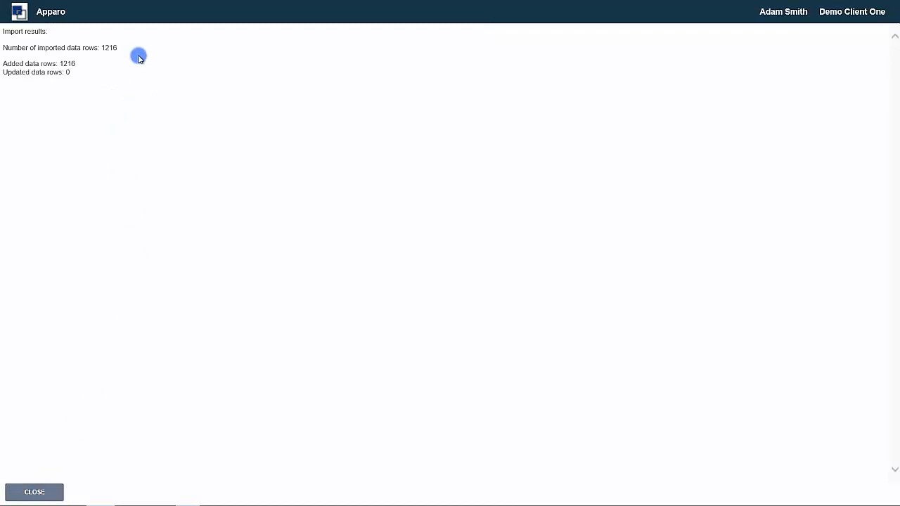
drag(129, 47, 4, 47)
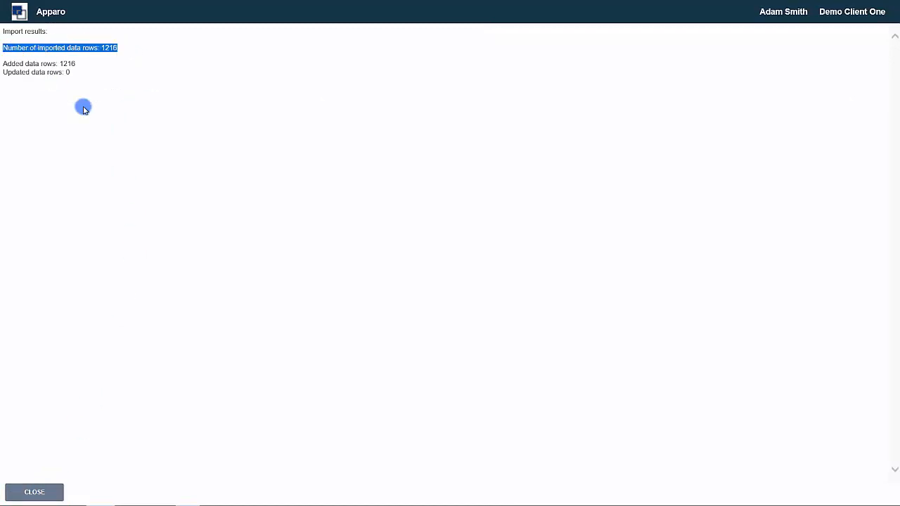
click(30, 490)
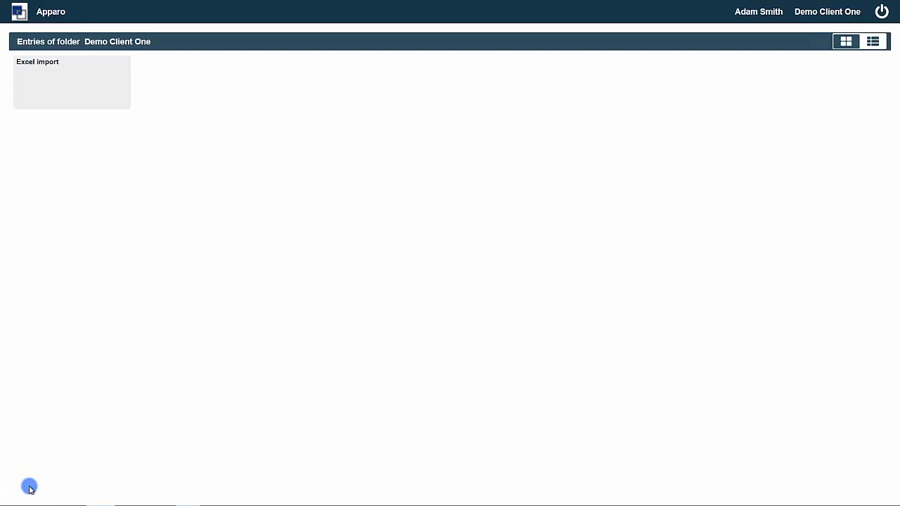
Reopen Excel import, copy its page URL from the address bar, then close it and log out.
click(70, 97)
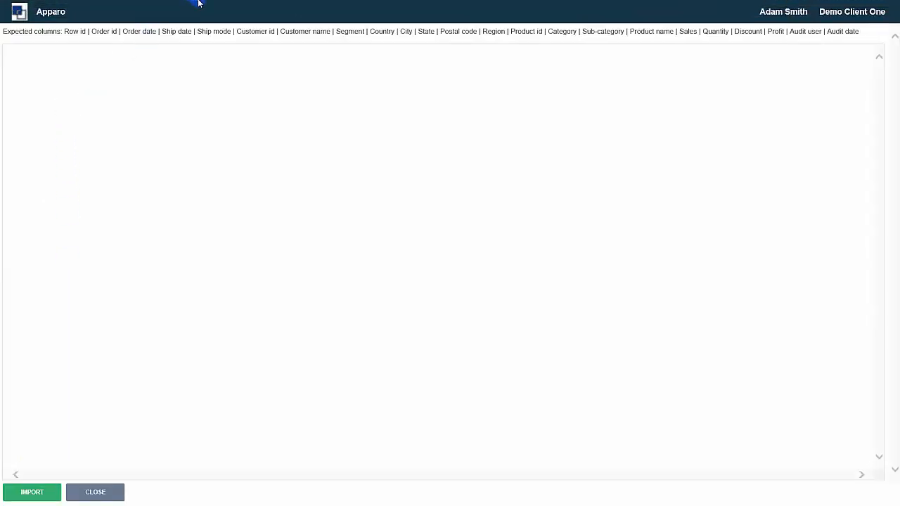
click(192, 12)
click(79, 491)
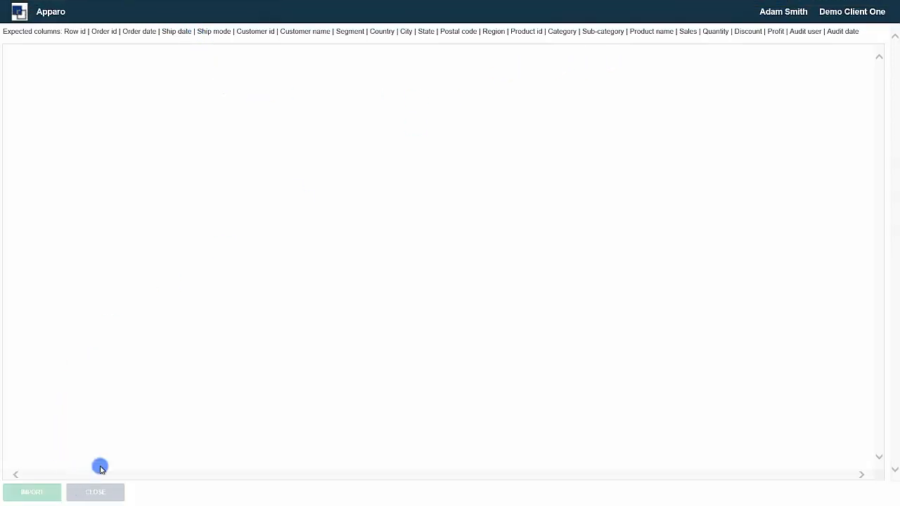
click(881, 13)
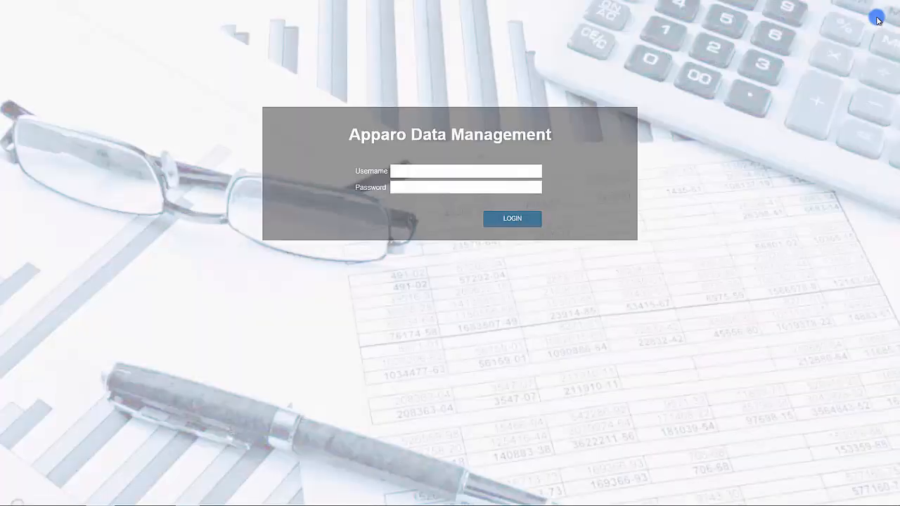
Sign in as a different user without access and leave the browser's full-screen mode.
click(414, 170)
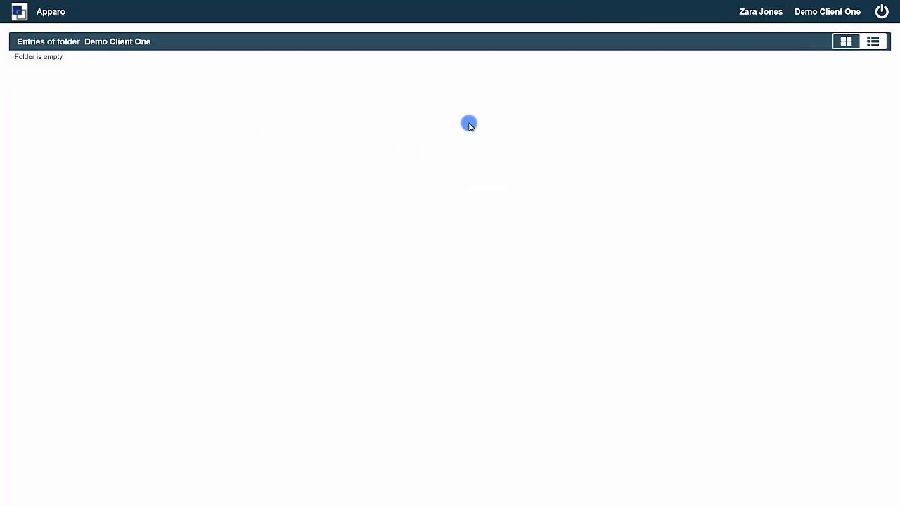
mouse_move(552, 2)
click(872, 11)
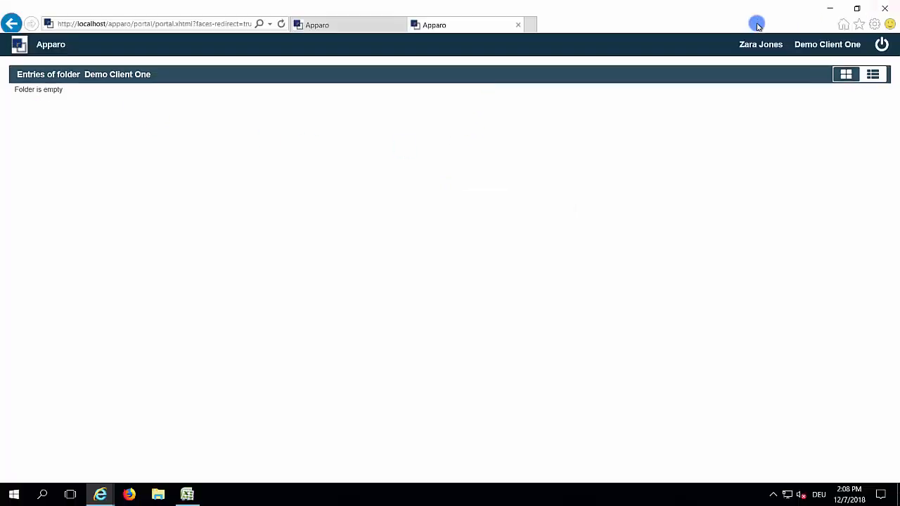
Load the copied Excel import business case URL in the address bar.
click(205, 23)
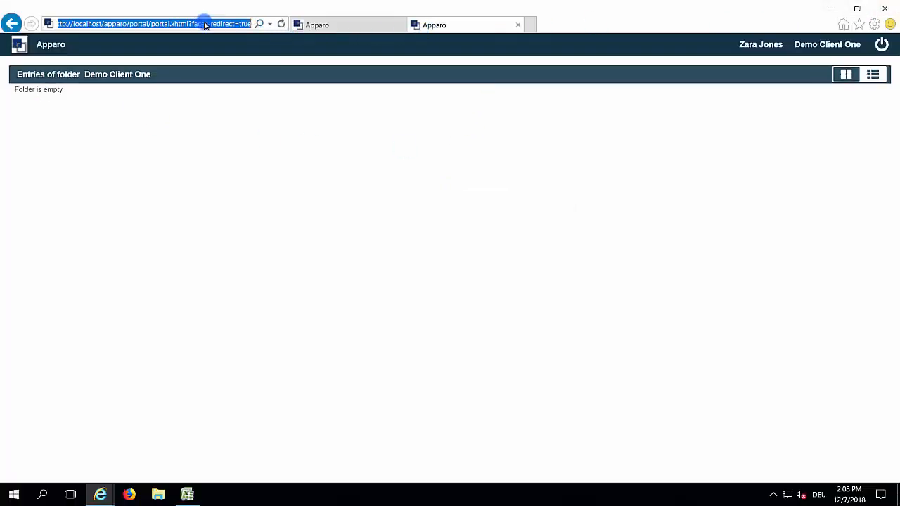
key(ctrl+v)
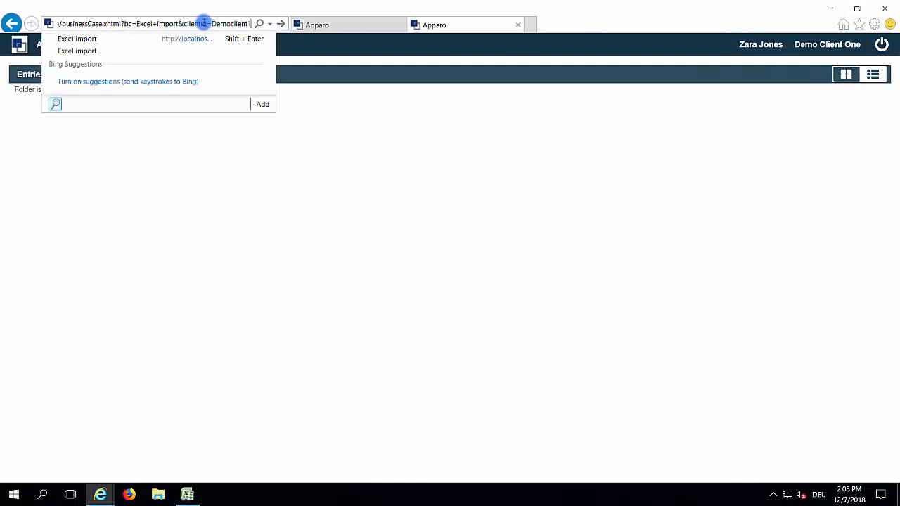
key(Return)
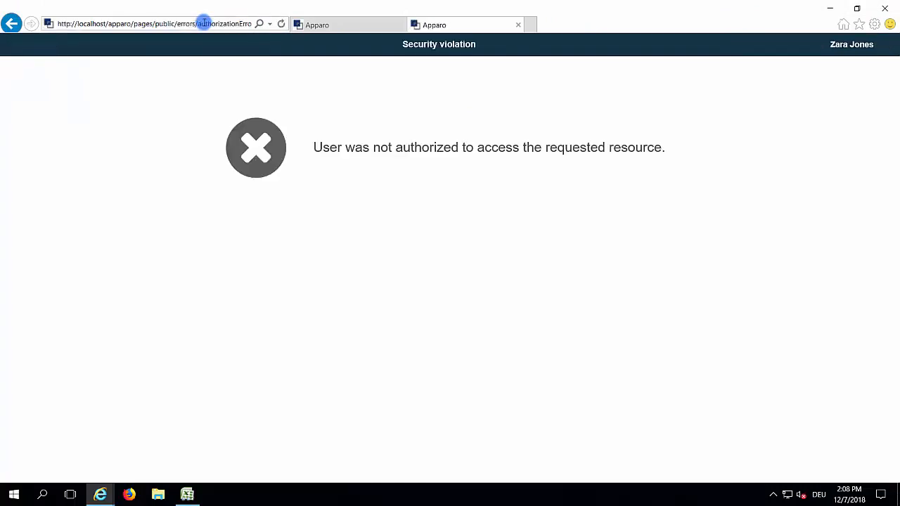